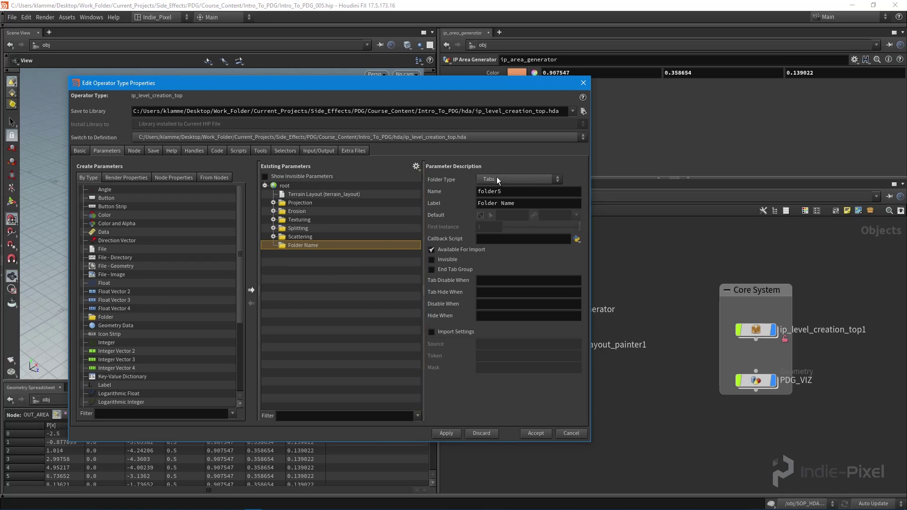
# - Make the new parameter folder a Collapsible folder and label it Areas
pyautogui.click(497, 177)
pyautogui.click(500, 189)
pyautogui.click(526, 205)
pyautogui.tripleClick(526, 205)
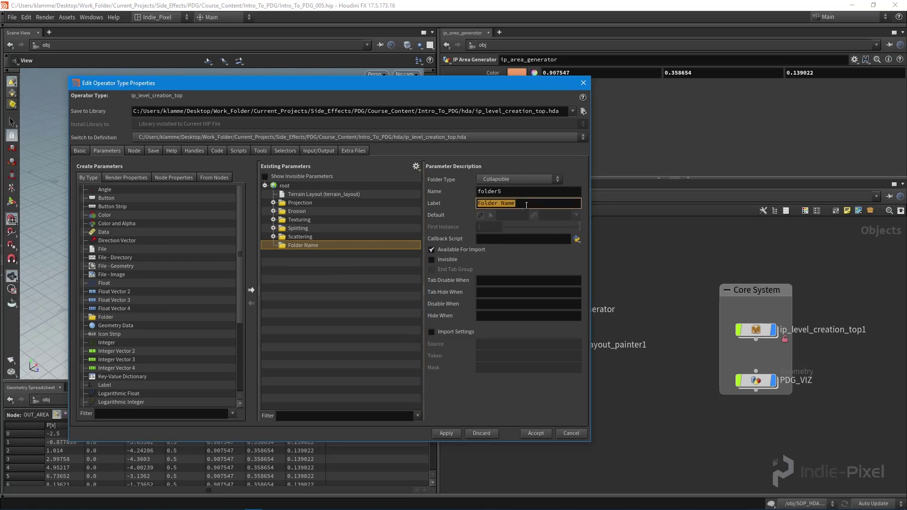
pyautogui.write('Areas')
pyautogui.press('Return')
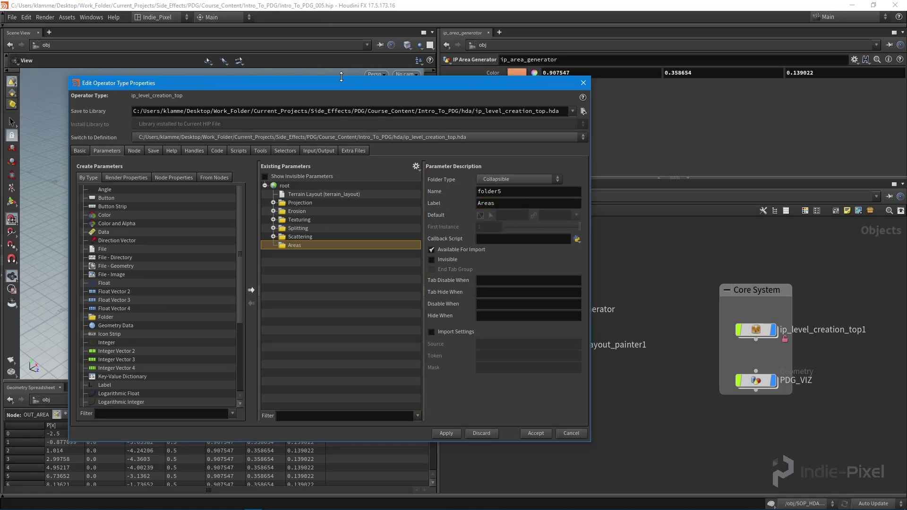
# - Add a folder inside the Areas folder and name it area_list
pyautogui.moveTo(330, 83); pyautogui.dragTo(319, 71)
pyautogui.click(287, 254)
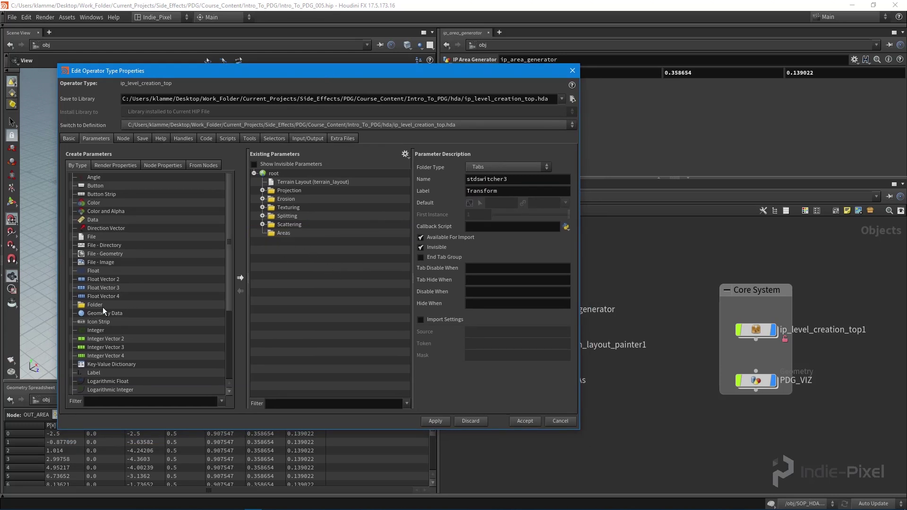
pyautogui.moveTo(95, 305); pyautogui.dragTo(288, 240)
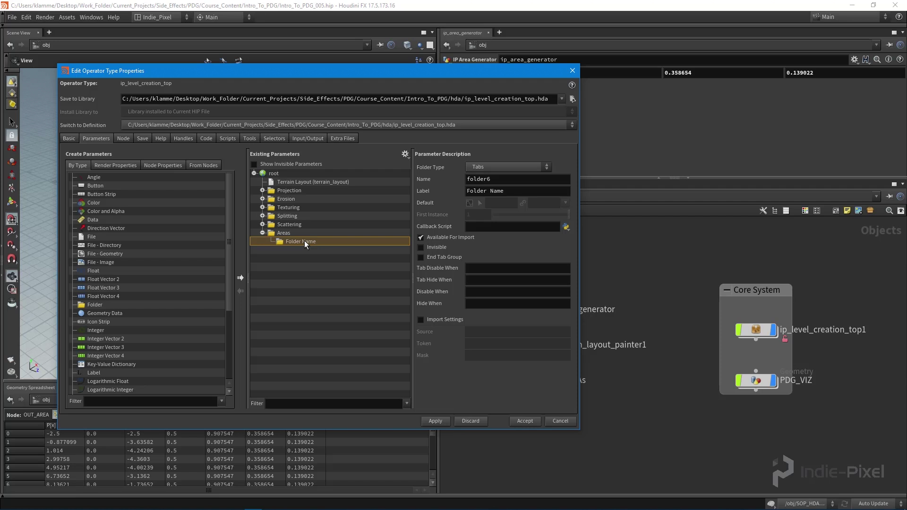
pyautogui.press('Return')
pyautogui.doubleClick(521, 182)
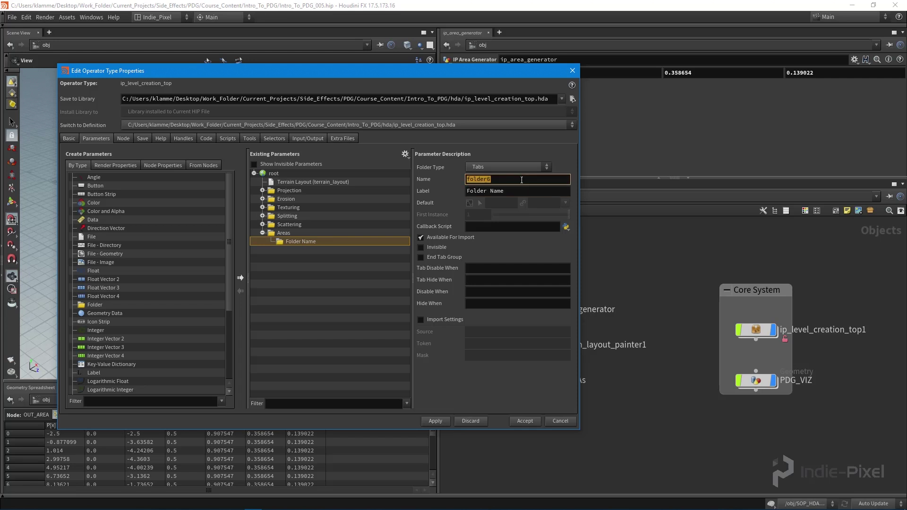
pyautogui.write('area_folder')
pyautogui.press('BackSpace')
pyautogui.press('BackSpace')
pyautogui.press('BackSpace')
pyautogui.press('BackSpace')
pyautogui.press('BackSpace')
pyautogui.press('BackSpace')
pyautogui.write('list')
pyautogui.press('Return')
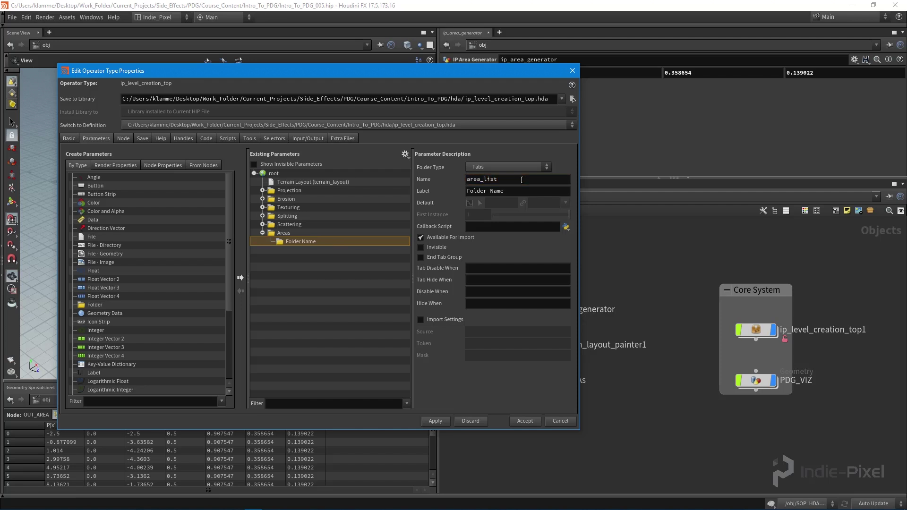
# - Label the area_list folder Area HDAs and set its folder type to Multiparm Block (list)
pyautogui.click(515, 193)
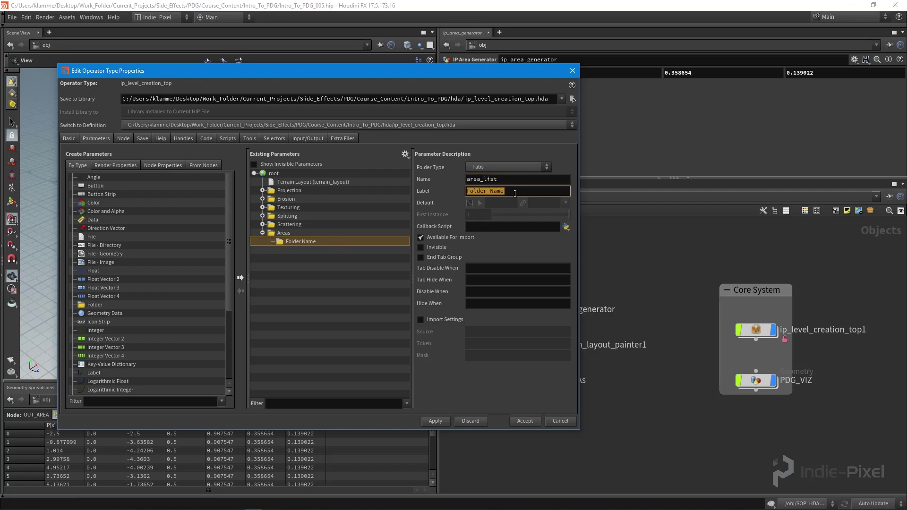
pyautogui.write('Areas')
pyautogui.press('Return')
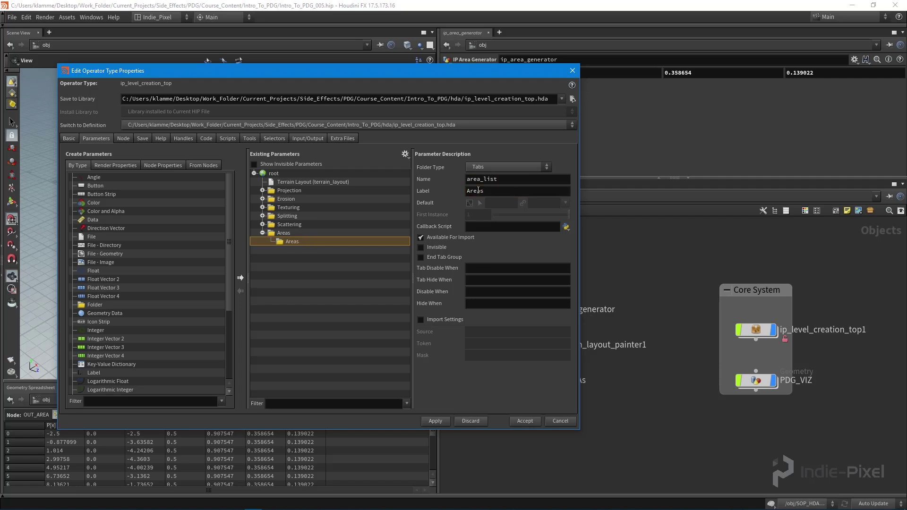
pyautogui.click(516, 195)
pyautogui.click(517, 195)
pyautogui.write('List')
pyautogui.press('BackSpace')
pyautogui.press('BackSpace')
pyautogui.press('BackSpace')
pyautogui.press('BackSpace')
pyautogui.press('BackSpace')
pyautogui.press('BackSpace')
pyautogui.write('HDAs')
pyautogui.press('Return')
pyautogui.click(505, 169)
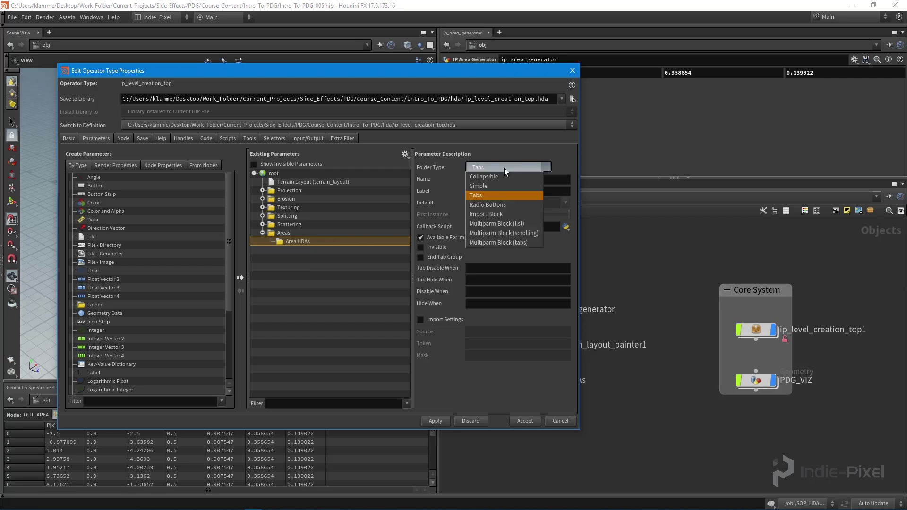
pyautogui.click(513, 225)
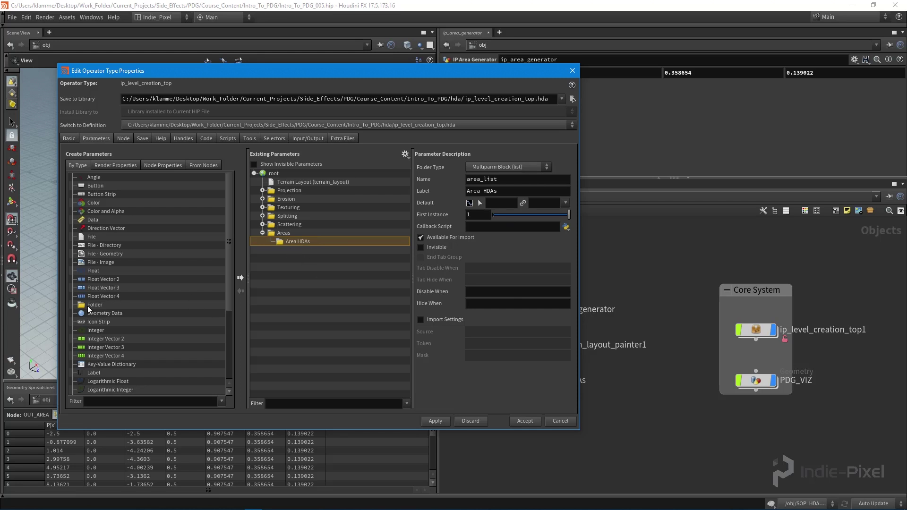
# - Add an Operator Path parameter inside the Area HDAs folder, named areasasset# and labelled Area
pyautogui.scroll(-2, 108, 279)
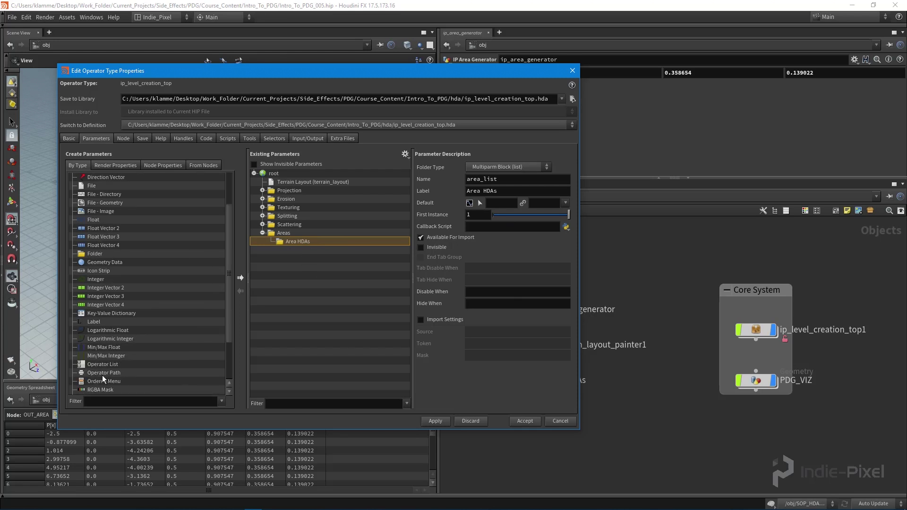
pyautogui.moveTo(101, 373); pyautogui.dragTo(298, 239)
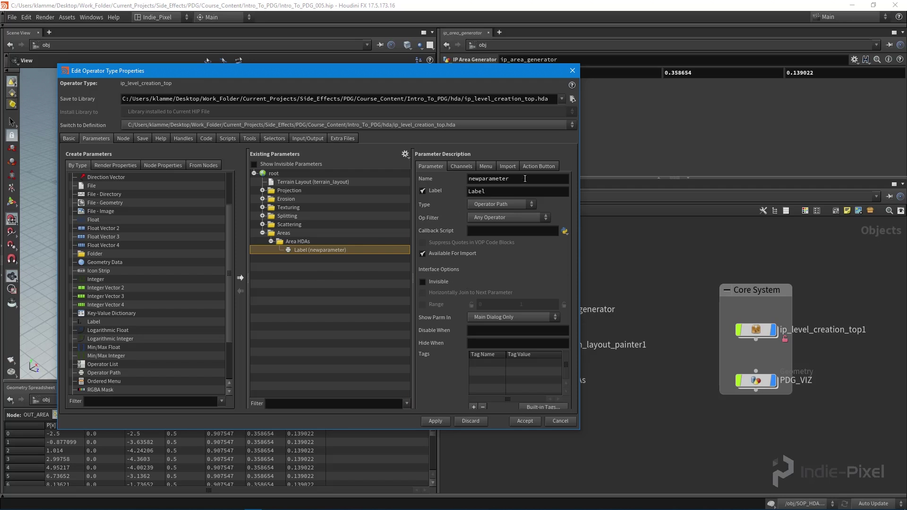
pyautogui.doubleClick(524, 179)
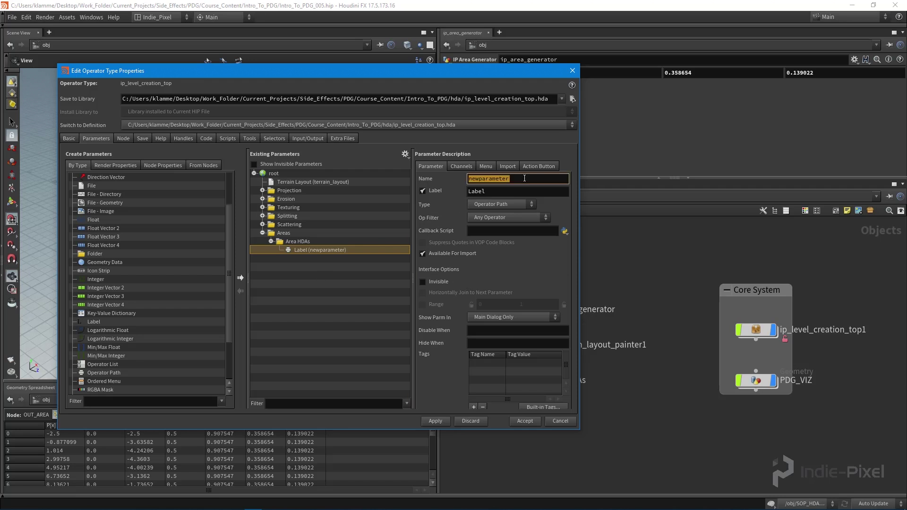
pyautogui.write('areasasset')
pyautogui.press('Tab')
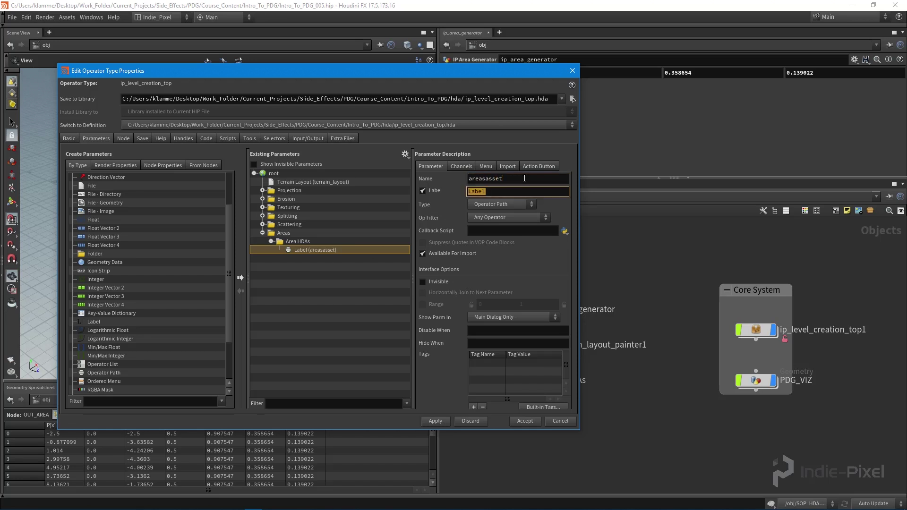
pyautogui.write('Area')
pyautogui.press('Return')
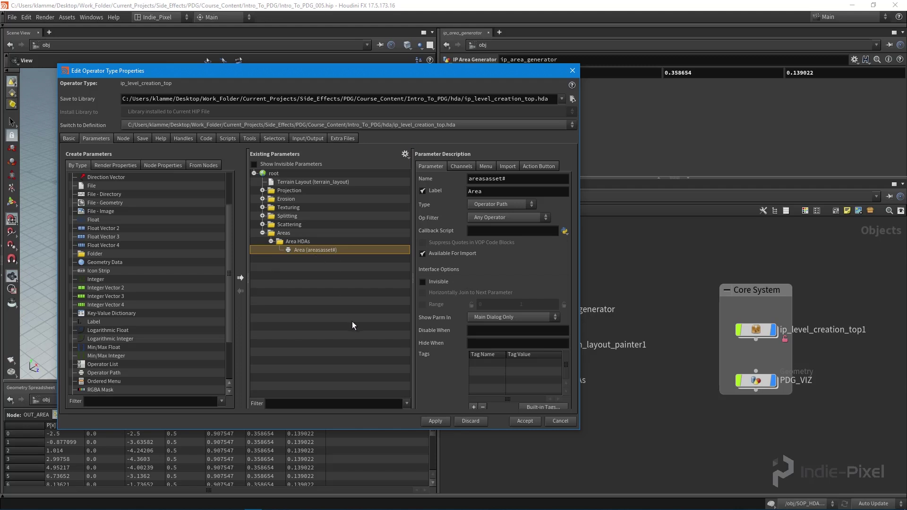
# - Accept the operator type changes and save the node type of ip_level_creation_top1
pyautogui.click(525, 421)
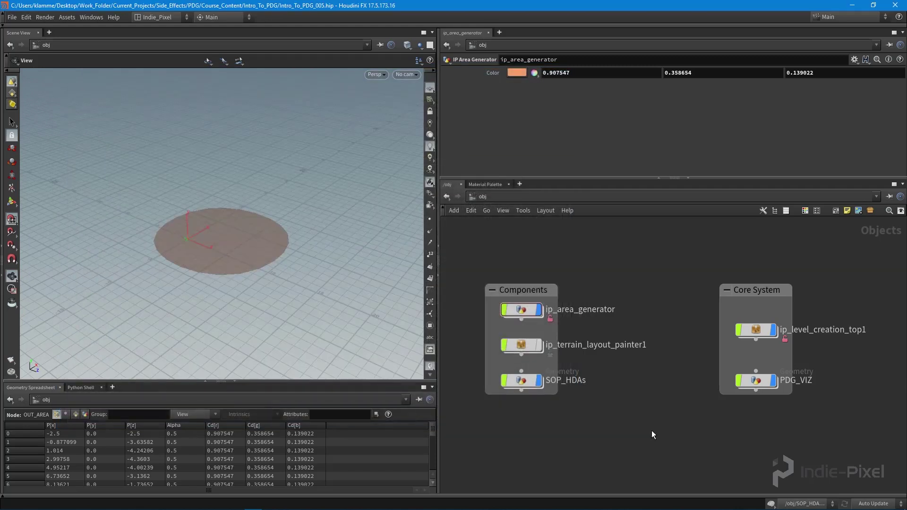
pyautogui.click(756, 330)
pyautogui.rightClick(755, 331)
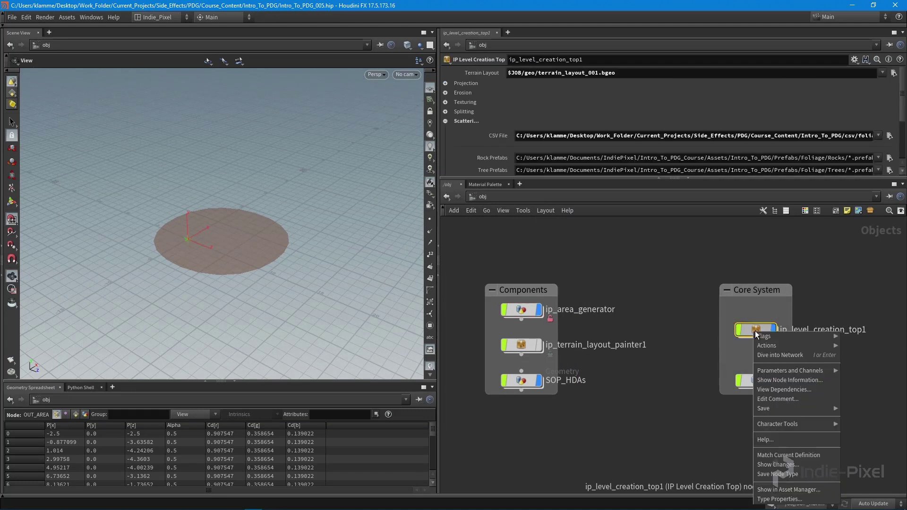
pyautogui.click(788, 474)
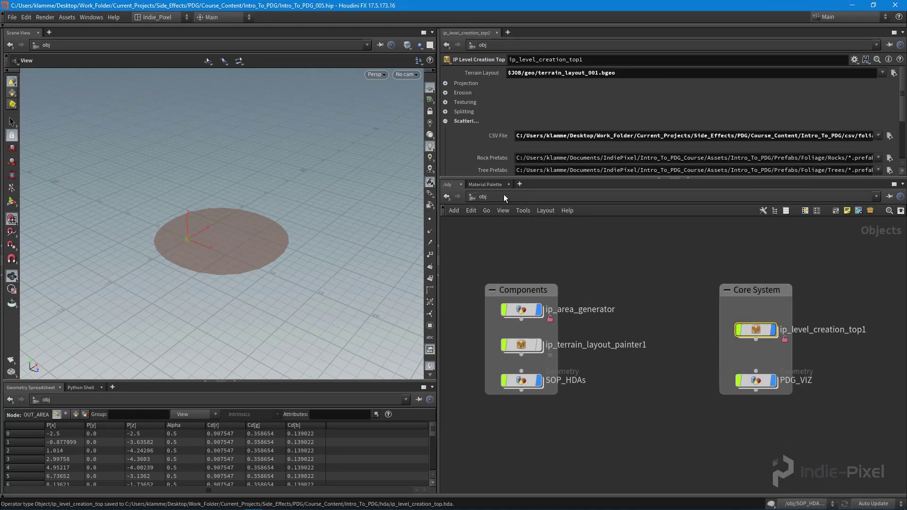
# - Collapse the Scattering parameters, expand Areas in an enlarged parameter pane, and add four Area HDAs entries as a test
pyautogui.click(445, 121)
pyautogui.moveTo(595, 178); pyautogui.dragTo(581, 226)
pyautogui.click(445, 131)
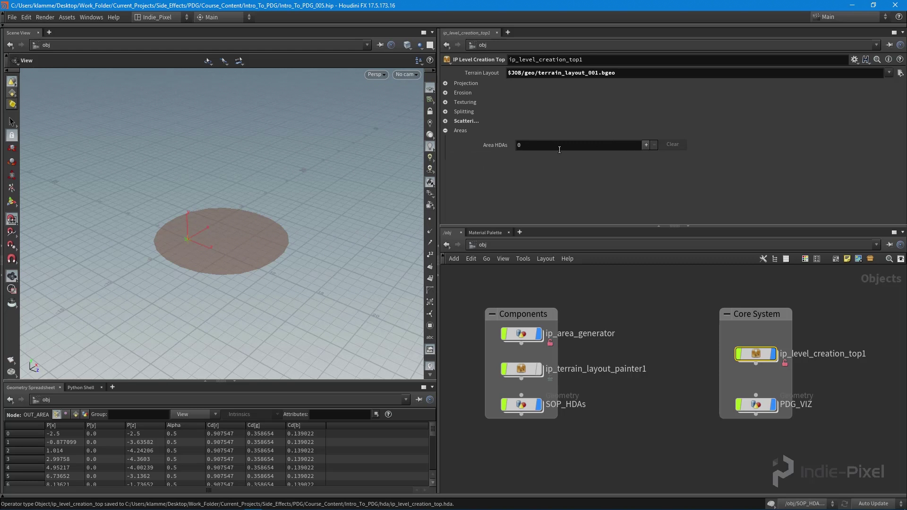
pyautogui.click(647, 145)
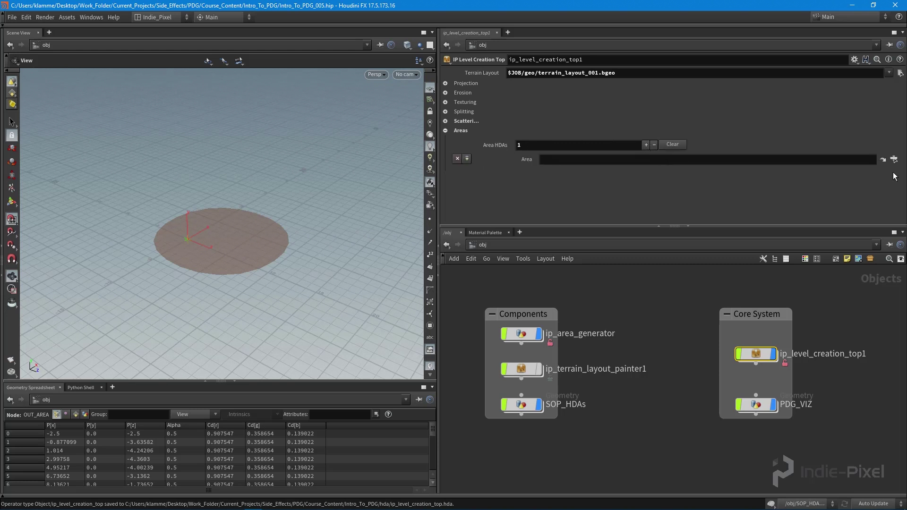
pyautogui.click(466, 160)
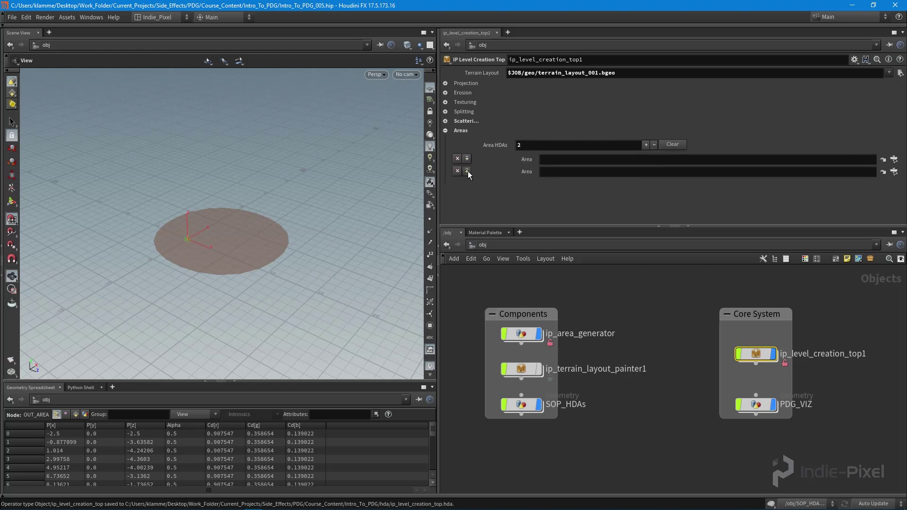
pyautogui.click(468, 171)
pyautogui.click(468, 183)
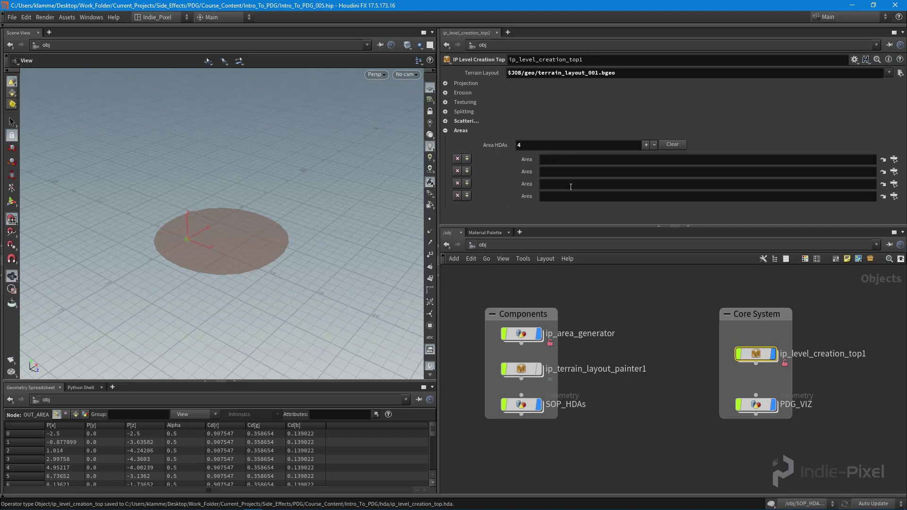
# - Remove all four test entries from the Area HDAs list
pyautogui.click(456, 196)
pyautogui.click(456, 183)
pyautogui.click(458, 171)
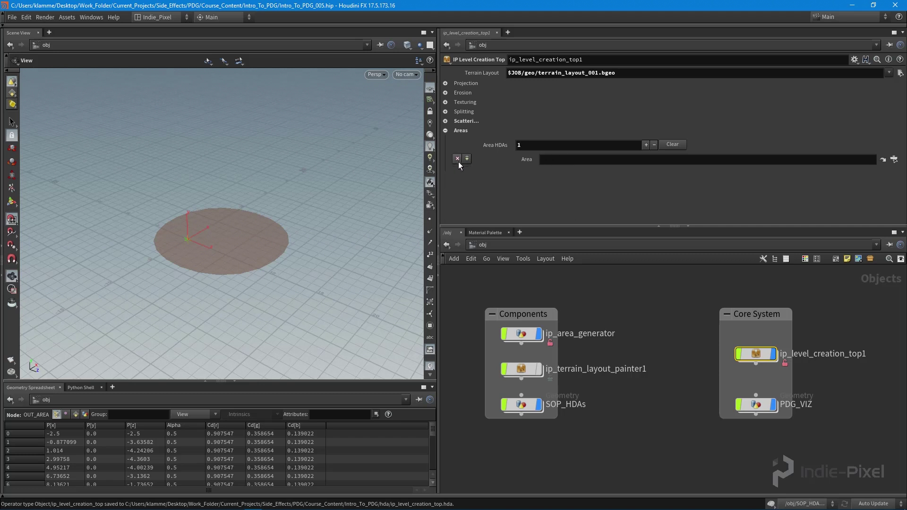
pyautogui.click(457, 159)
# - Collapse the Areas parameters and save the node type of ip_level_creation_top1 again
pyautogui.click(445, 130)
pyautogui.rightClick(757, 355)
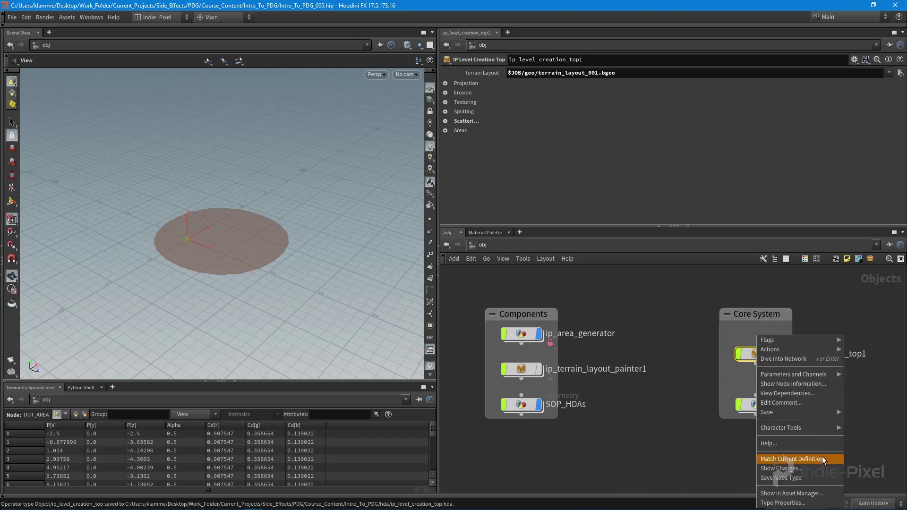
pyautogui.click(807, 480)
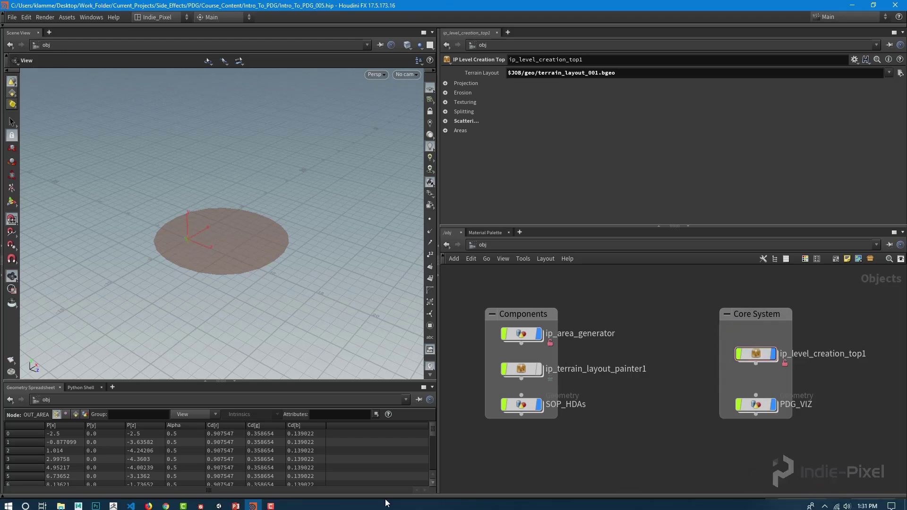
# - Switch to File Explorer, show the project's hda folder and Unity's Terrain_Utils folder, and copy ip_level_creation_top.hda
pyautogui.moveTo(61, 503)
pyautogui.click(48, 466)
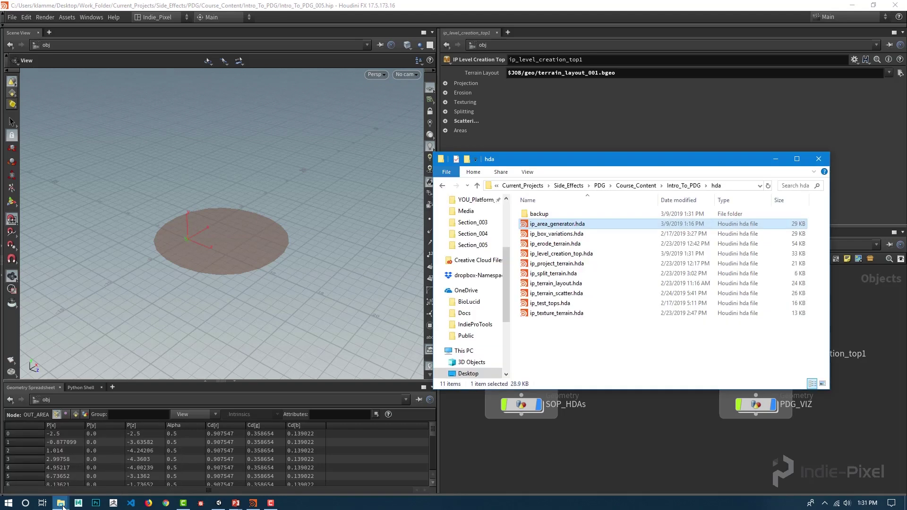
pyautogui.click(138, 467)
pyautogui.click(634, 347)
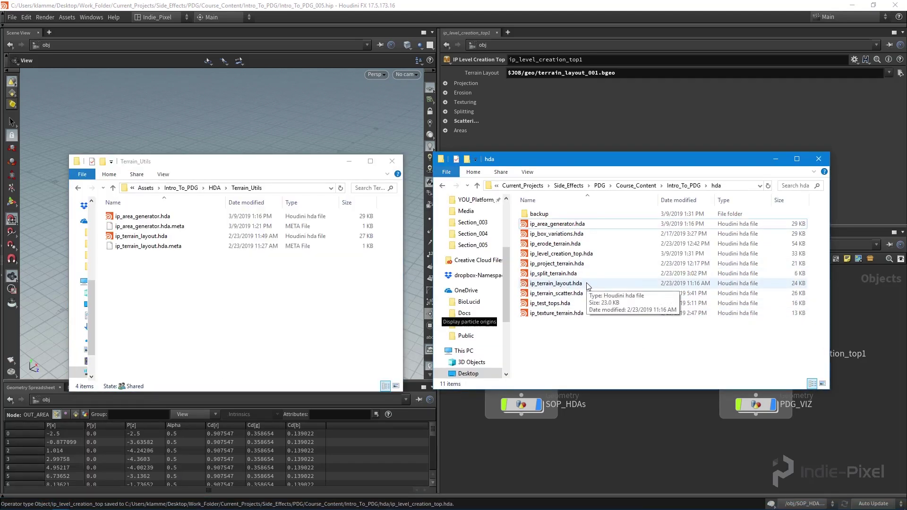
pyautogui.click(591, 255)
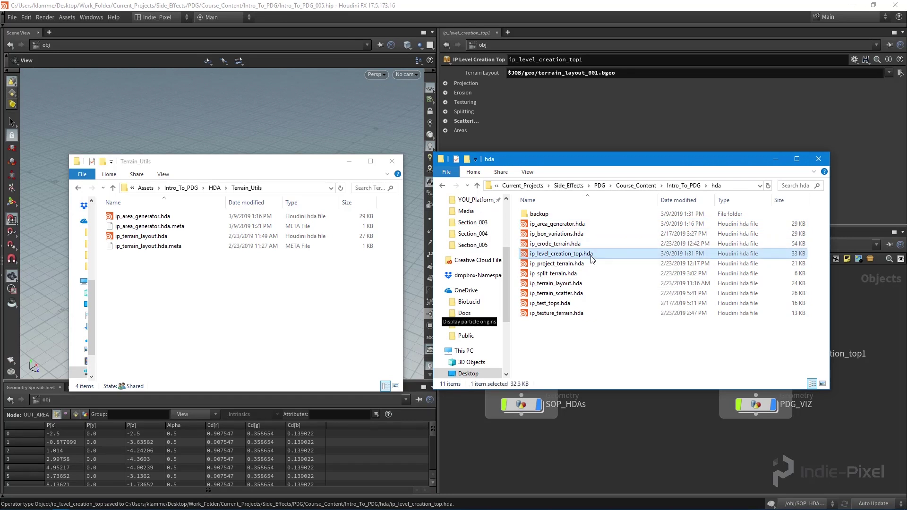
# - Paste ip_level_creation_top.hda into the Unity project's HDA/TOPs folder, replacing the existing file
pyautogui.click(215, 188)
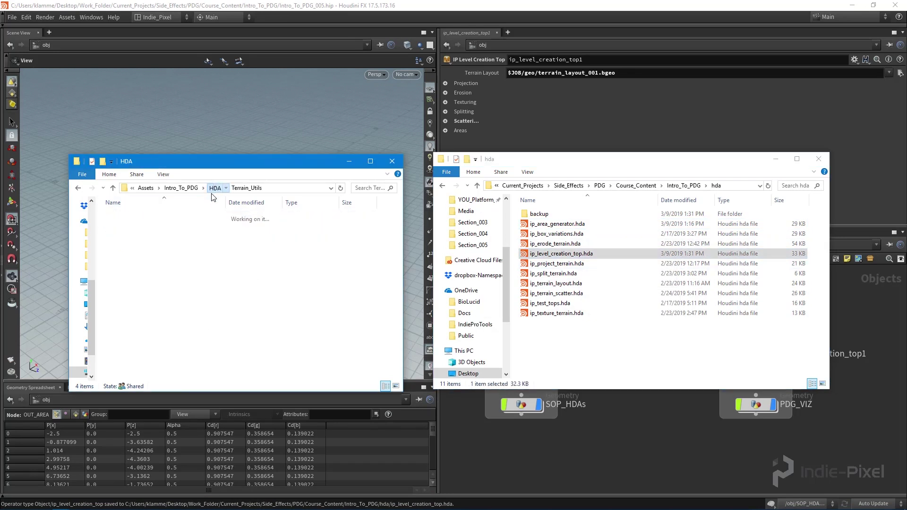
pyautogui.doubleClick(122, 235)
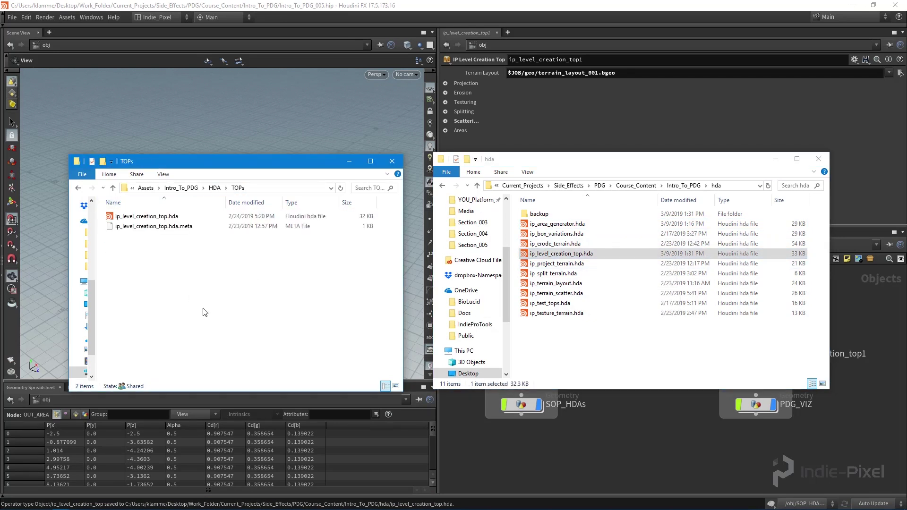
pyautogui.hotkey('ctrl', 'v')
pyautogui.click(199, 194)
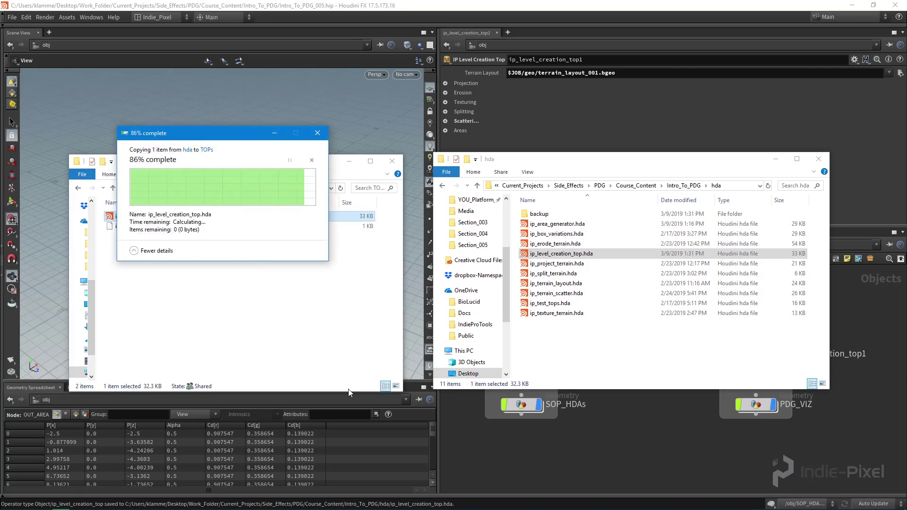
# - Switch to Unity and rebuild the ip_level_creation_top1 Houdini asset
pyautogui.click(218, 508)
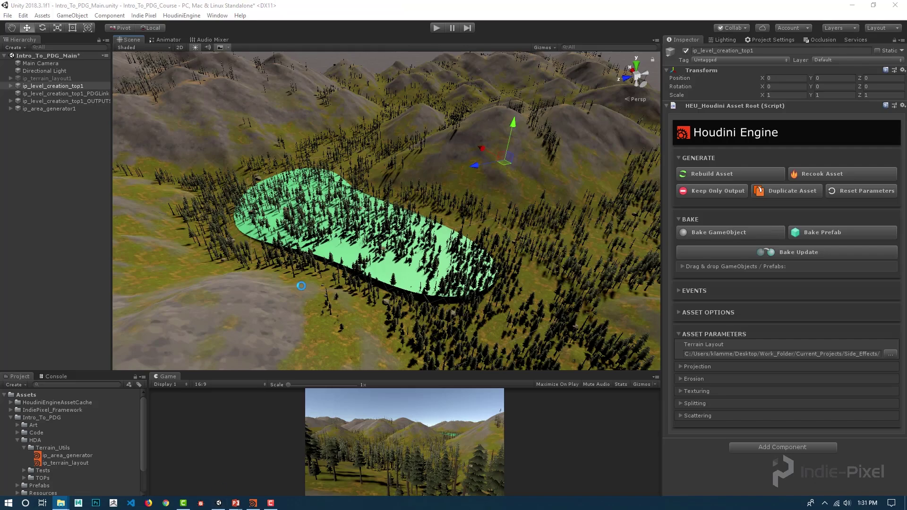
pyautogui.click(55, 93)
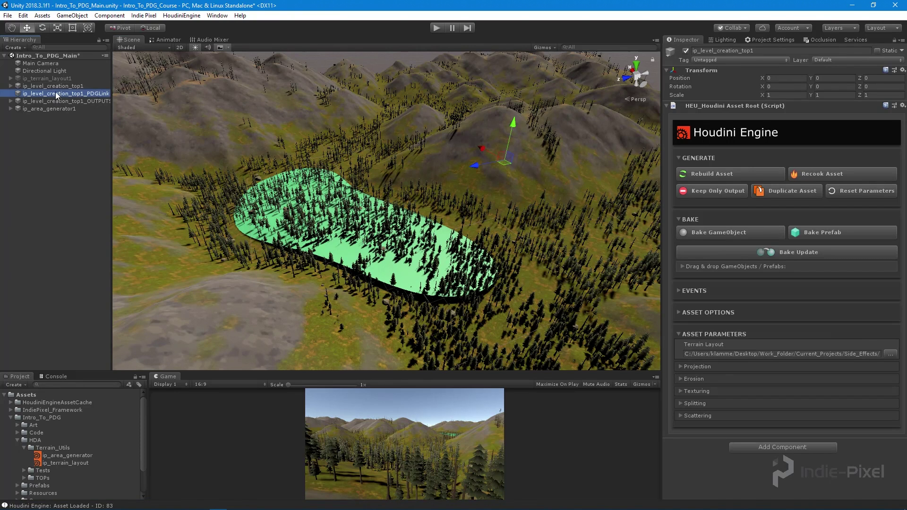
pyautogui.click(51, 87)
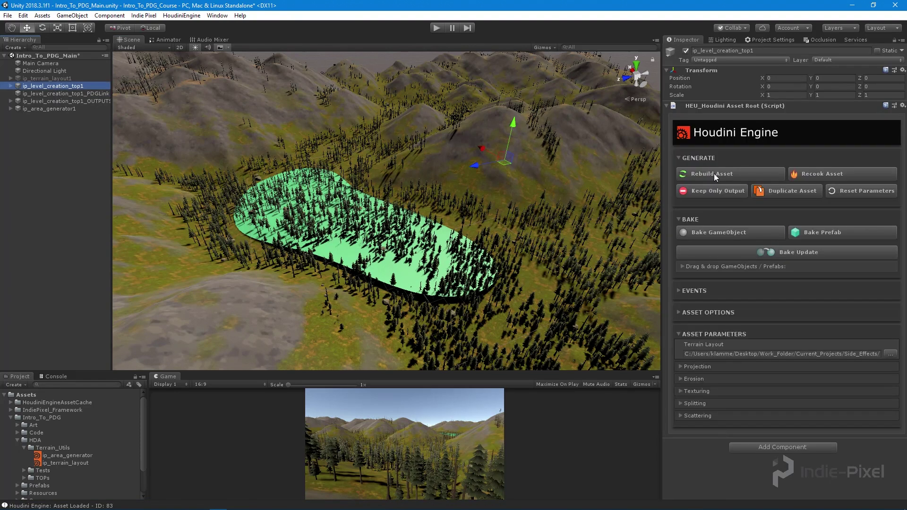
pyautogui.click(713, 174)
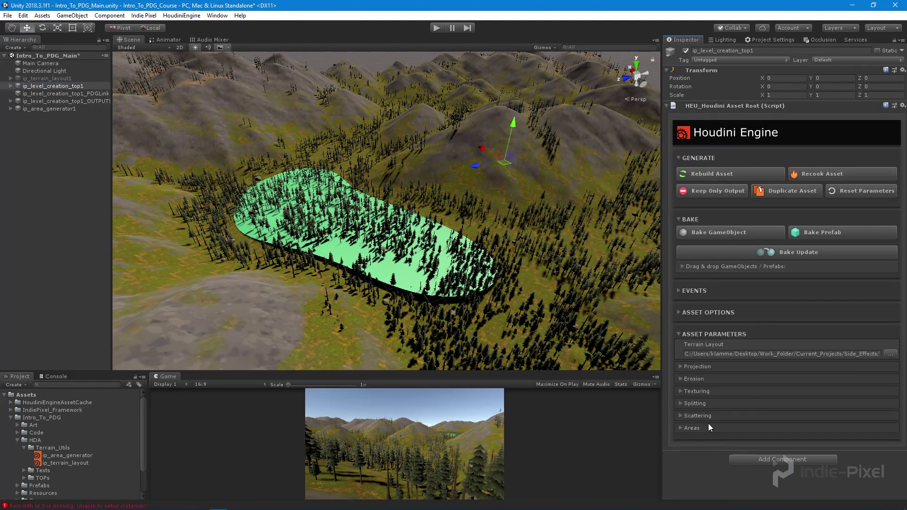
# - Expand the Areas parameters, add one Area HDAs entry with input type HDA, and give it an input object
pyautogui.click(680, 428)
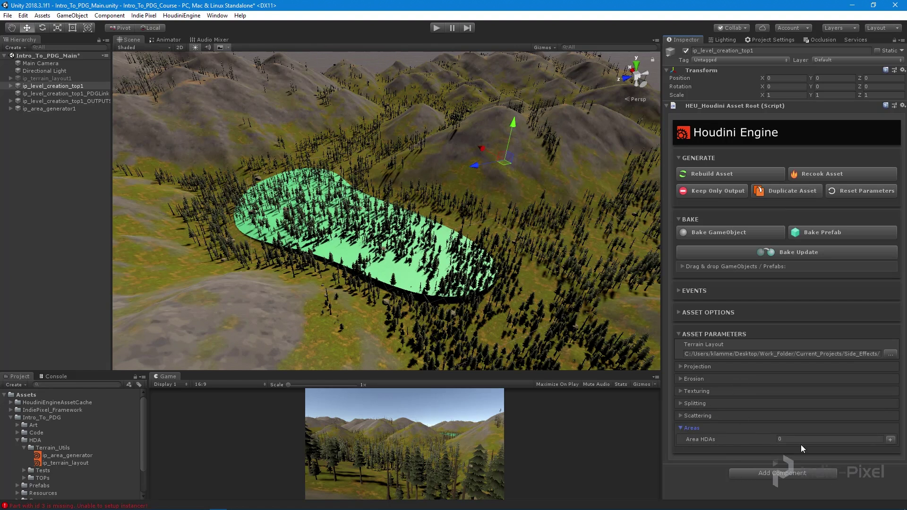
pyautogui.click(890, 439)
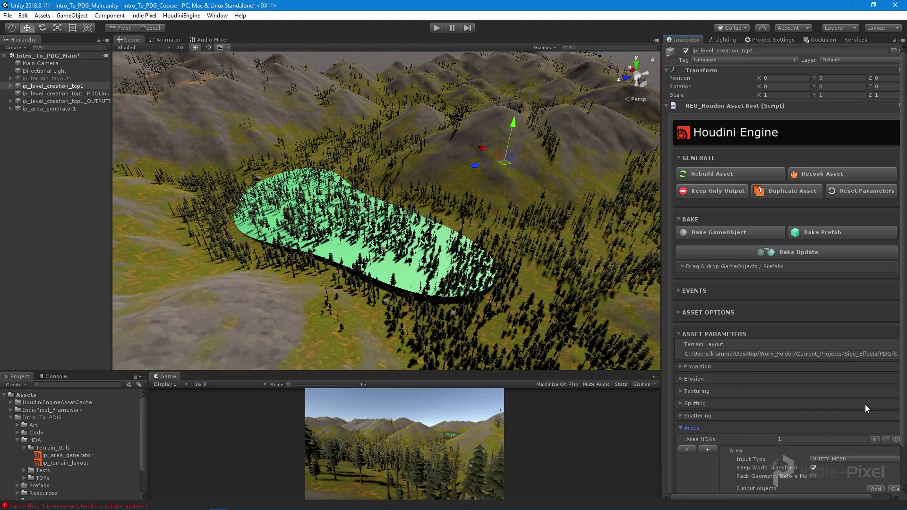
pyautogui.scroll(-2, 764, 439)
pyautogui.click(827, 414)
pyautogui.click(824, 422)
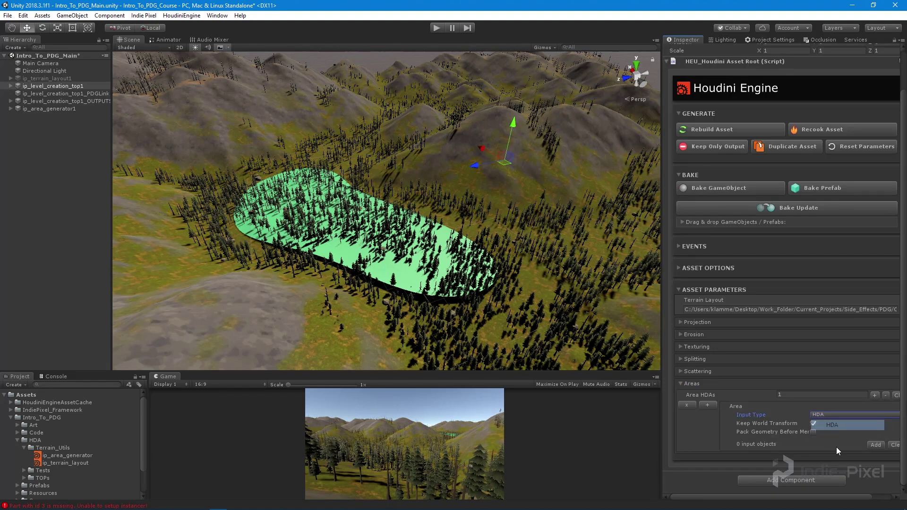
pyautogui.click(879, 444)
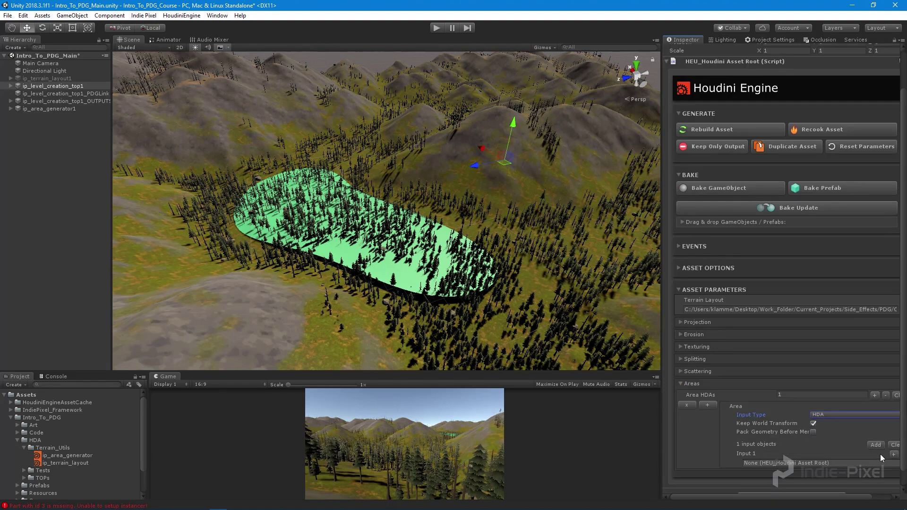
pyautogui.scroll(-1, 876, 456)
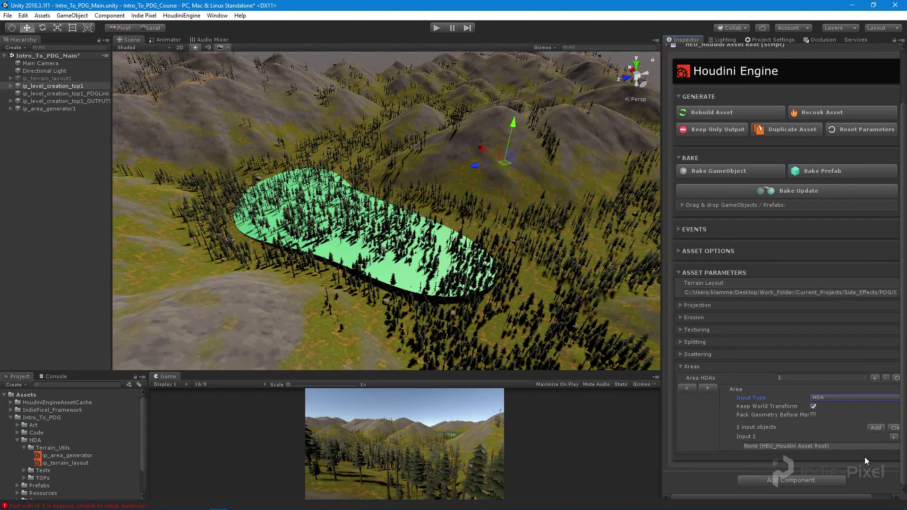
# - Add a second Area HDAs entry and set its input type to HDA
pyautogui.click(707, 388)
pyautogui.scroll(-3, 732, 420)
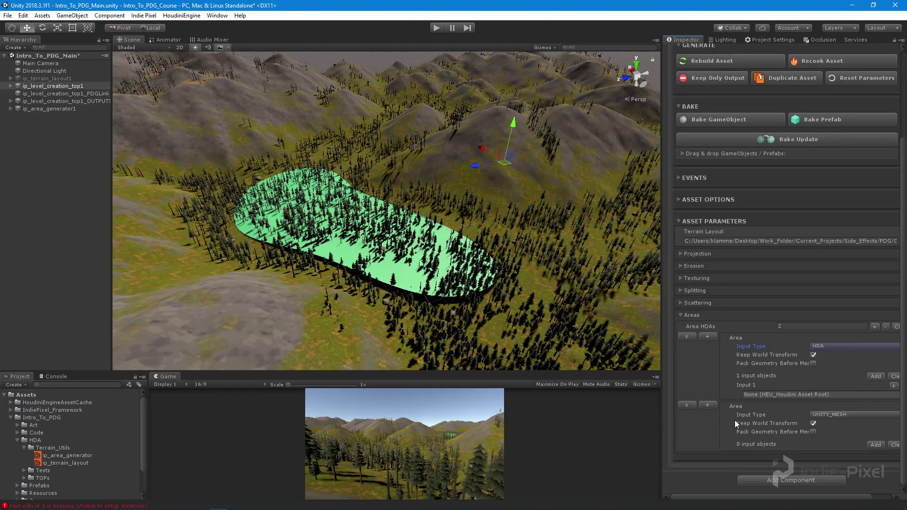
pyautogui.click(838, 414)
pyautogui.click(833, 423)
# - Add two more input objects to the first area entry, and remove all of that entry's input objects
pyautogui.click(894, 386)
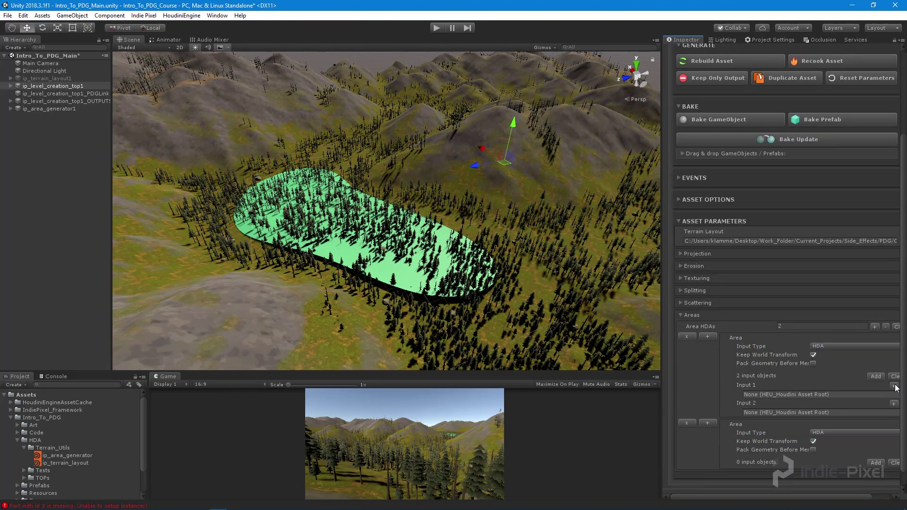
pyautogui.click(893, 404)
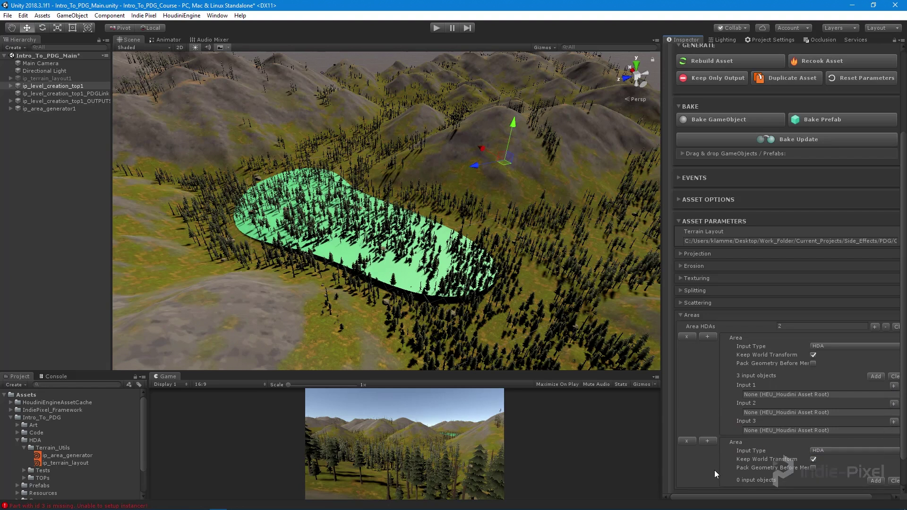
pyautogui.moveTo(766, 496); pyautogui.dragTo(857, 449)
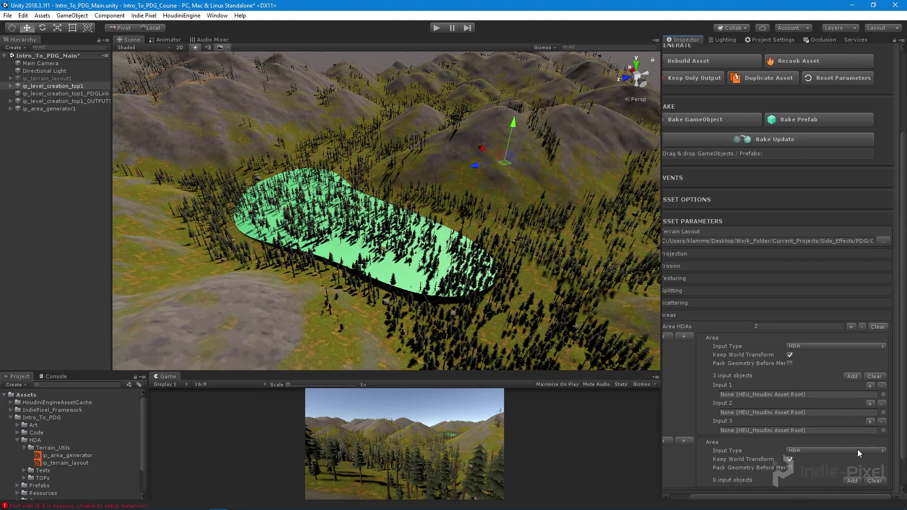
pyautogui.click(882, 422)
pyautogui.click(882, 404)
pyautogui.click(882, 384)
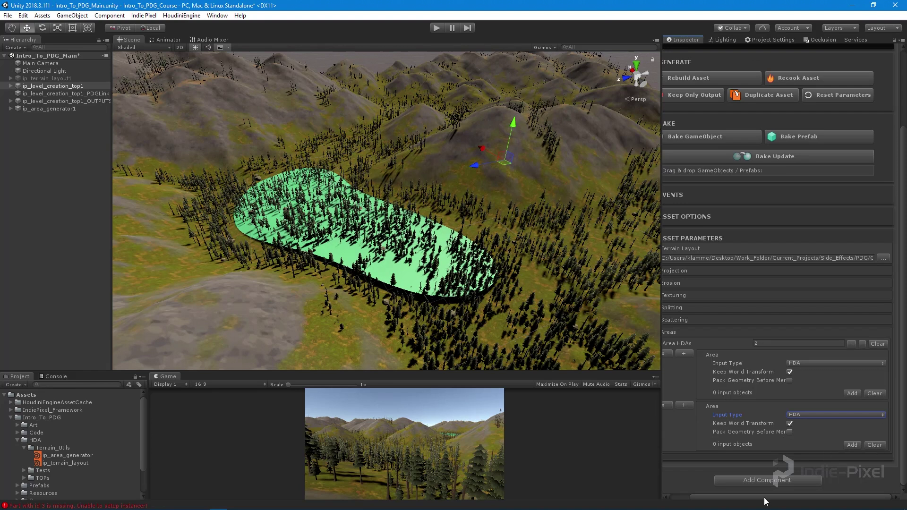
# - Remove the second area entry and assign ip_area_generator1 to a new input object in the remaining one
pyautogui.moveTo(766, 501); pyautogui.dragTo(681, 504)
pyautogui.click(687, 405)
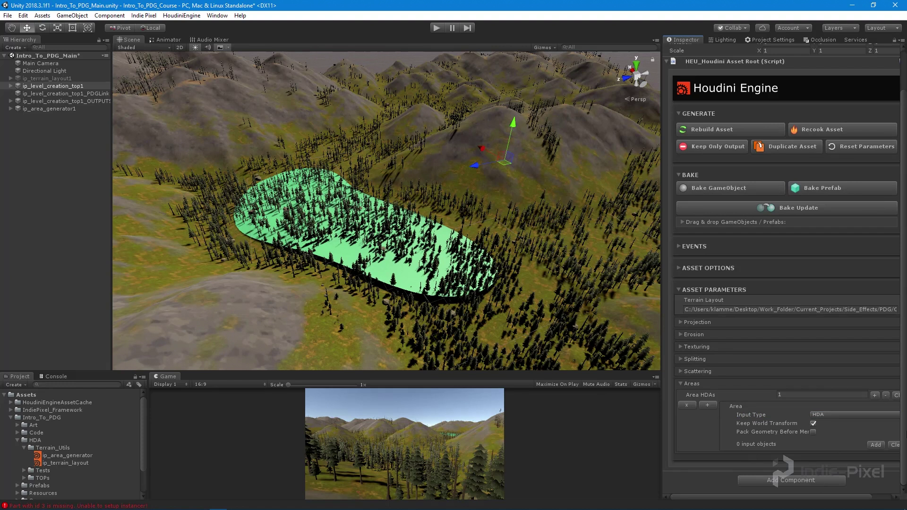
pyautogui.click(875, 445)
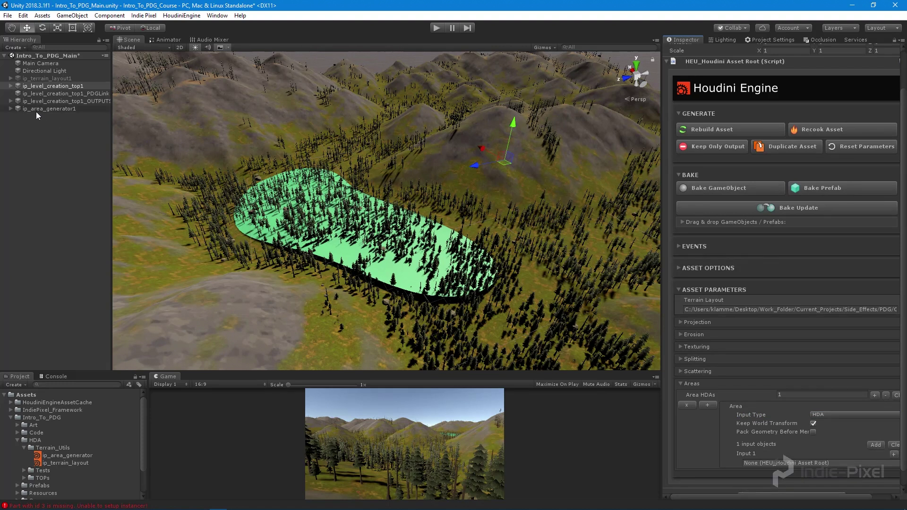
pyautogui.moveTo(36, 112); pyautogui.dragTo(772, 464)
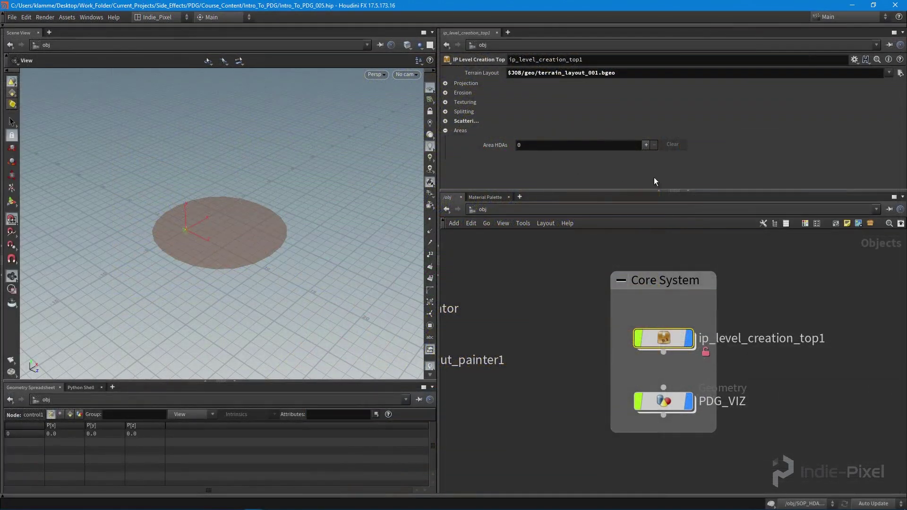
# - In Houdini, enlarge the parameter area and add one Area HDAs entry to ip_level_creation_top1
pyautogui.moveTo(629, 189); pyautogui.dragTo(630, 202)
pyautogui.moveTo(530, 335); pyautogui.dragTo(563, 332, button='middle')
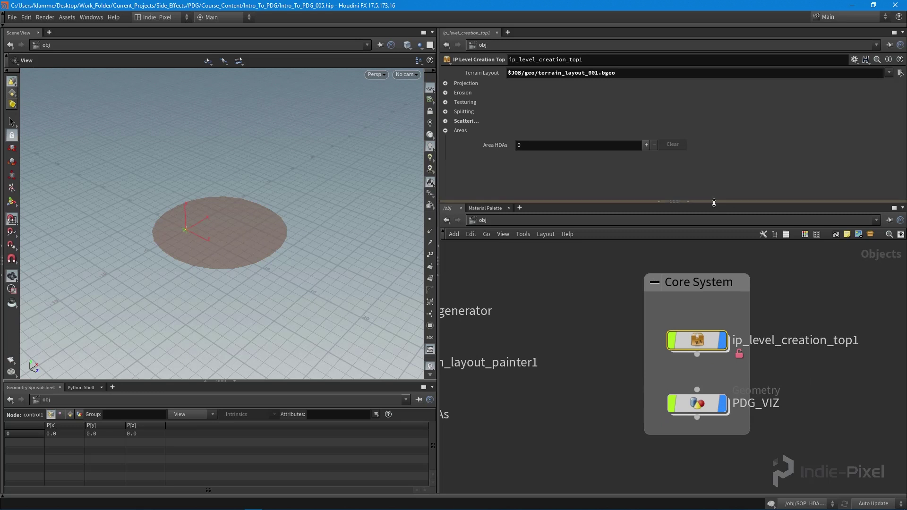
pyautogui.moveTo(714, 202); pyautogui.dragTo(714, 218)
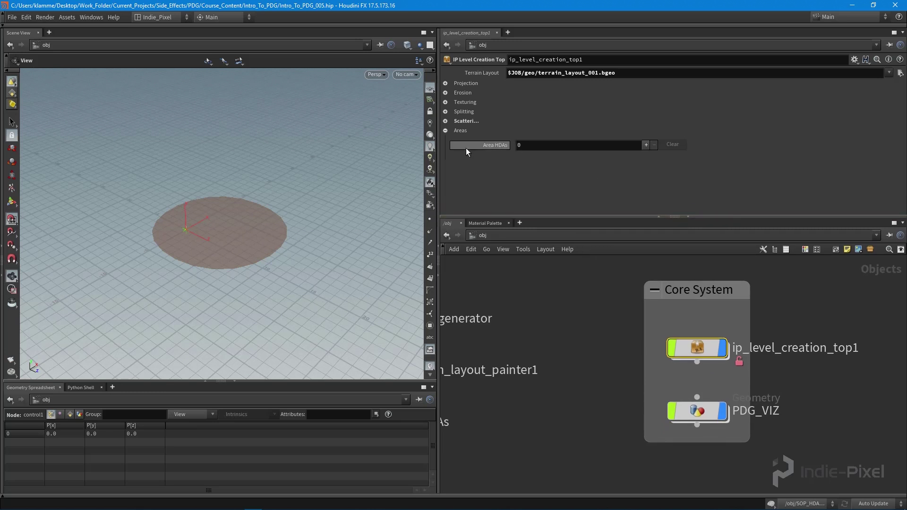
pyautogui.click(645, 145)
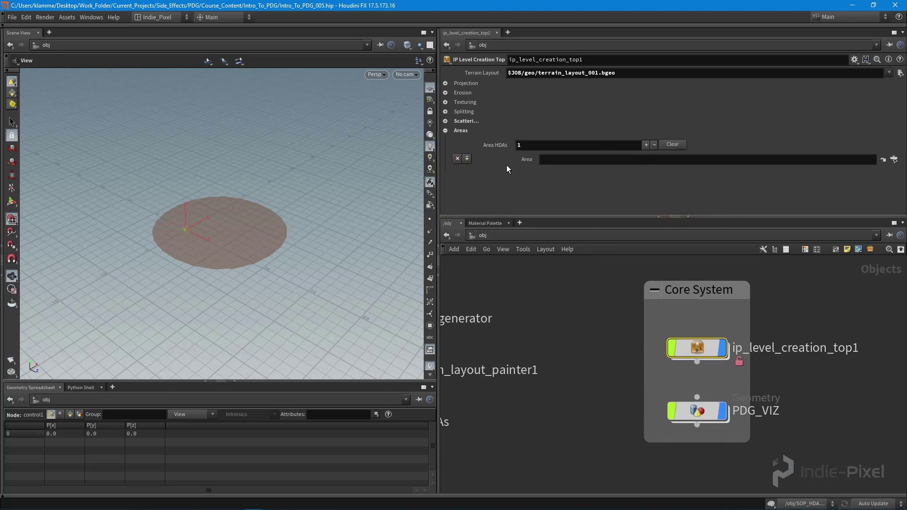
# - Point the Area entry of ip_level_creation_top1 to /obj/ip_area_generator
pyautogui.hscroll(-5, 575, 334)
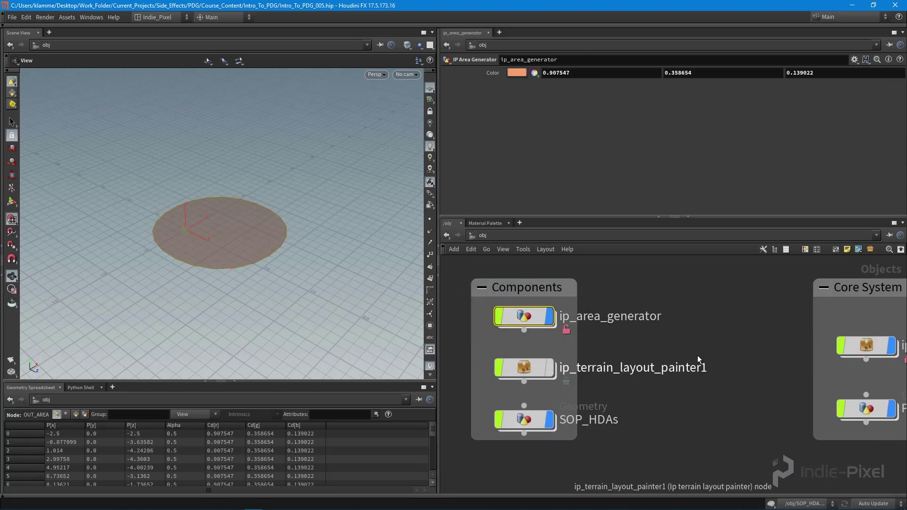
pyautogui.moveTo(801, 352); pyautogui.dragTo(685, 347, button='middle')
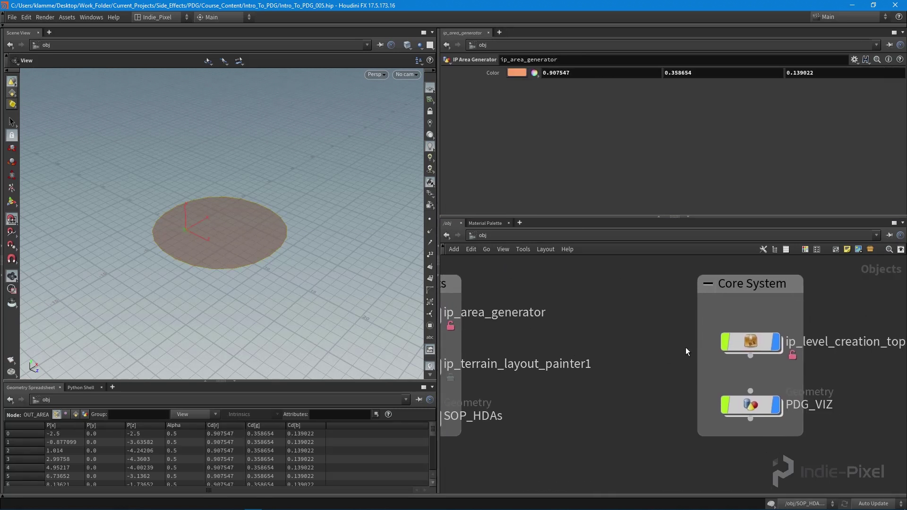
pyautogui.click(752, 341)
pyautogui.moveTo(653, 315); pyautogui.dragTo(647, 316, button='middle')
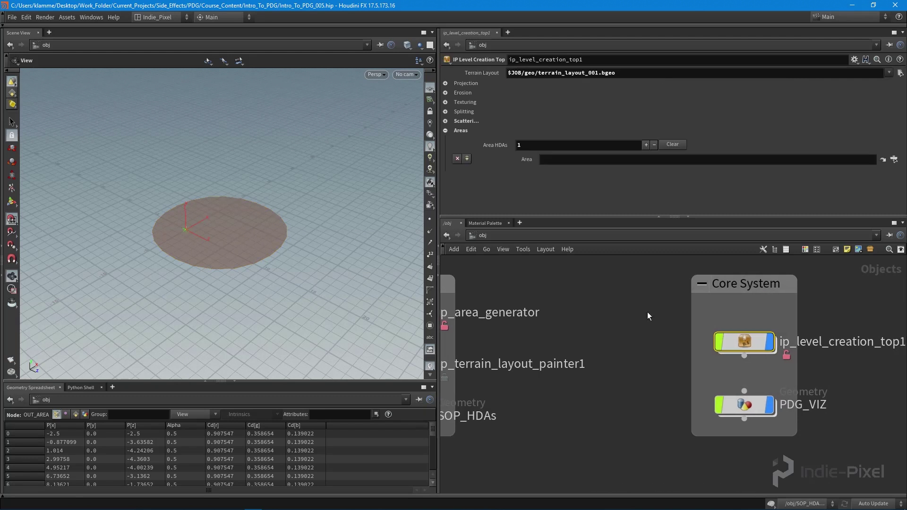
pyautogui.click(894, 159)
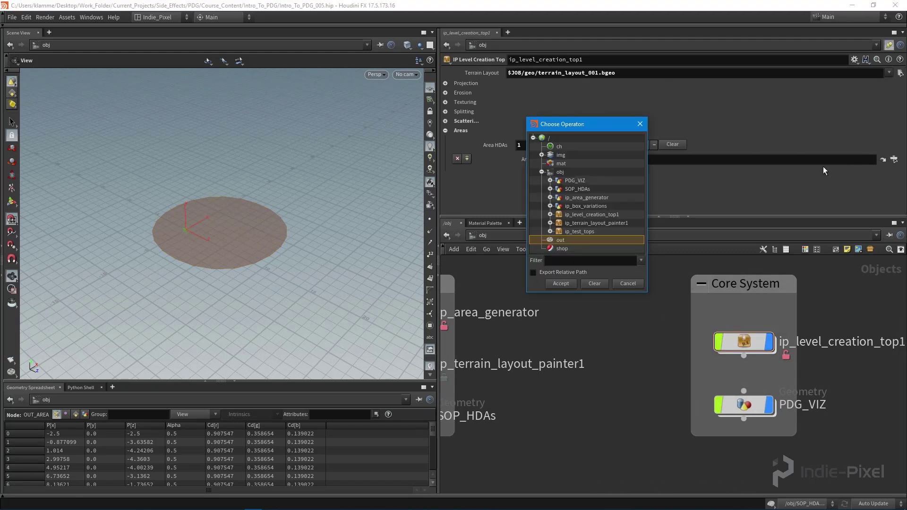
pyautogui.click(584, 198)
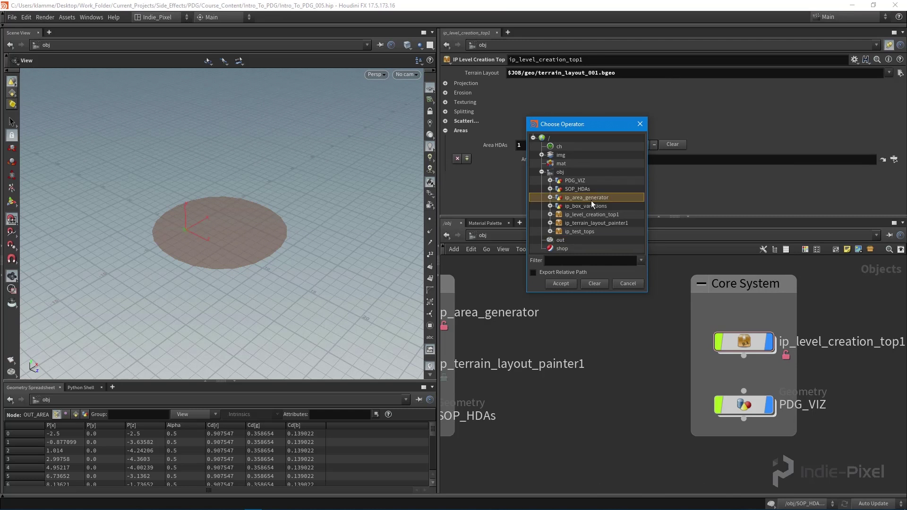
pyautogui.click(561, 283)
pyautogui.moveTo(610, 232); pyautogui.dragTo(585, 237, button='middle')
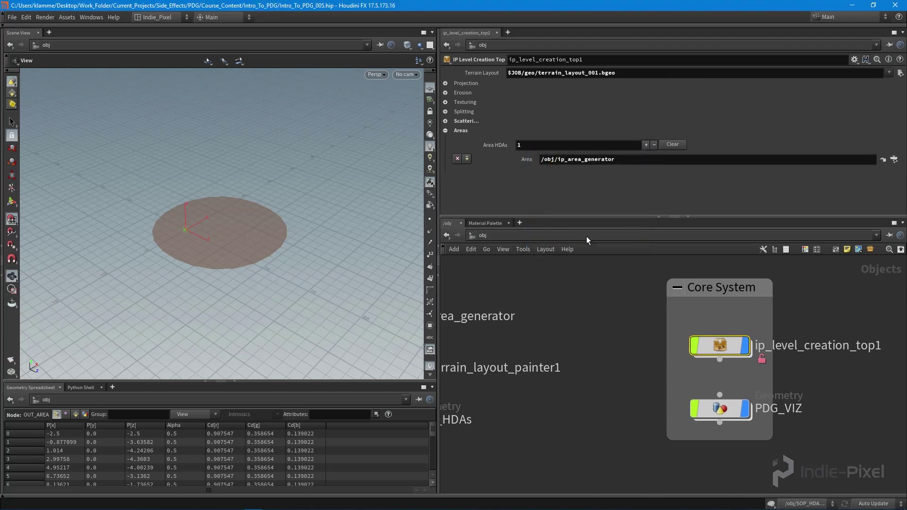
# - Insert another Area entry pointing to /obj/ip_area_generator and remove the duplicate entry
pyautogui.doubleClick(623, 160)
pyautogui.click(518, 194)
pyautogui.click(468, 160)
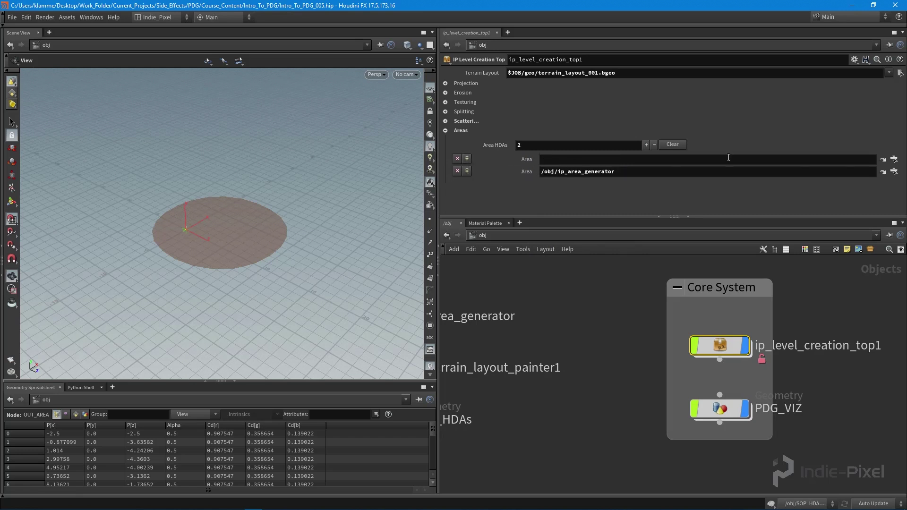
pyautogui.click(895, 160)
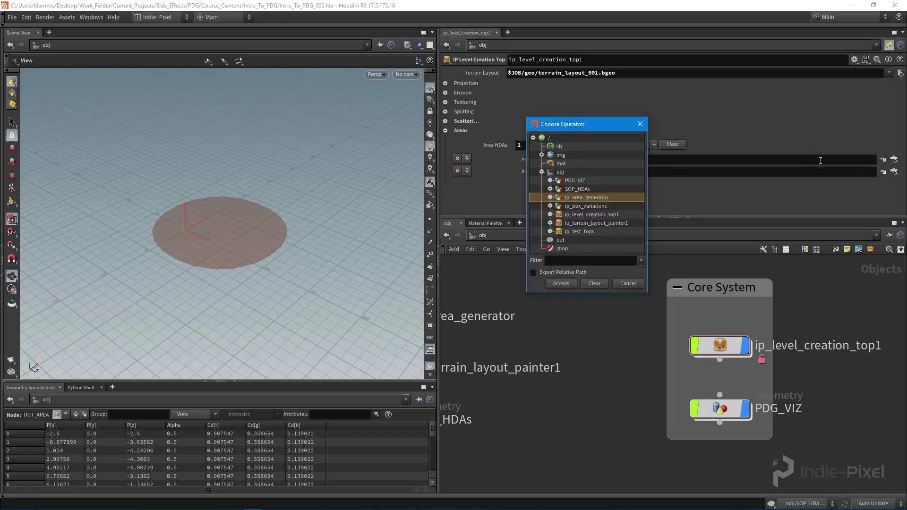
pyautogui.doubleClick(591, 197)
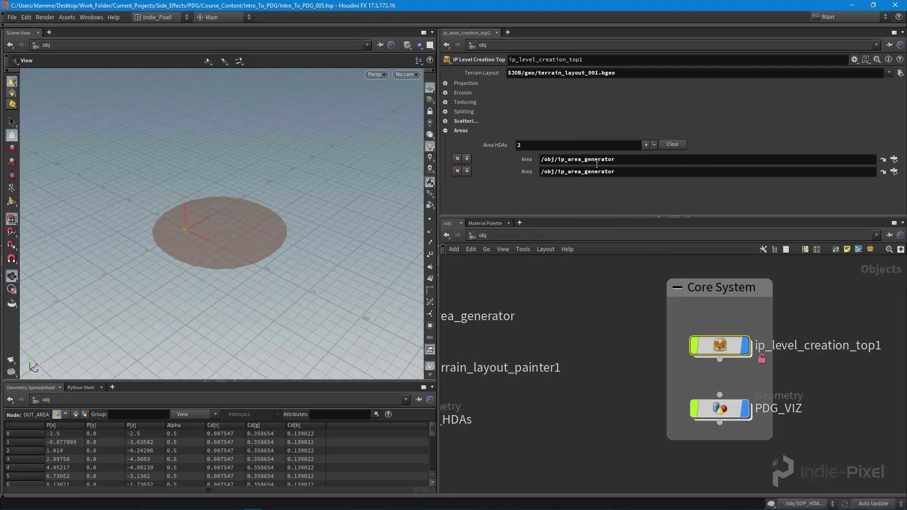
pyautogui.click(458, 171)
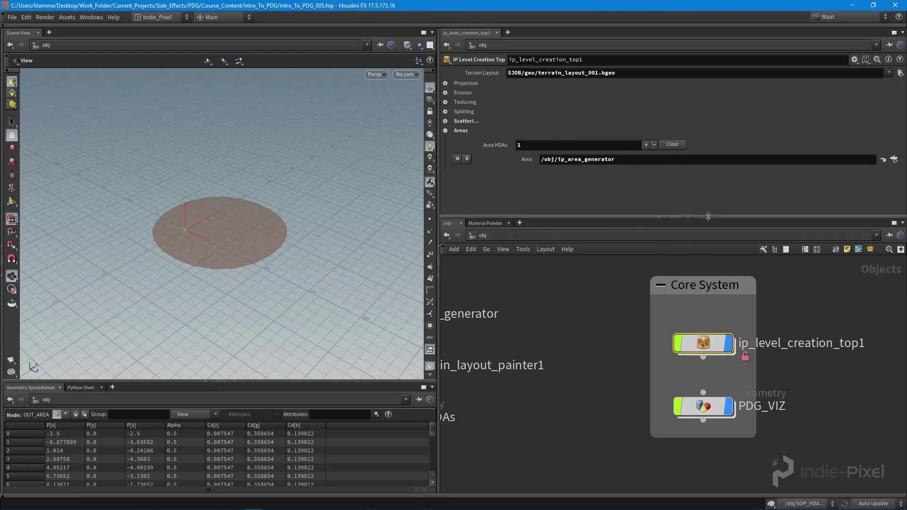
# - Enter the ip_level_creation_top1 asset and open its topnet1 network
pyautogui.moveTo(706, 217); pyautogui.dragTo(706, 199)
pyautogui.moveTo(836, 359); pyautogui.dragTo(737, 349, button='middle')
pyautogui.doubleClick(610, 325)
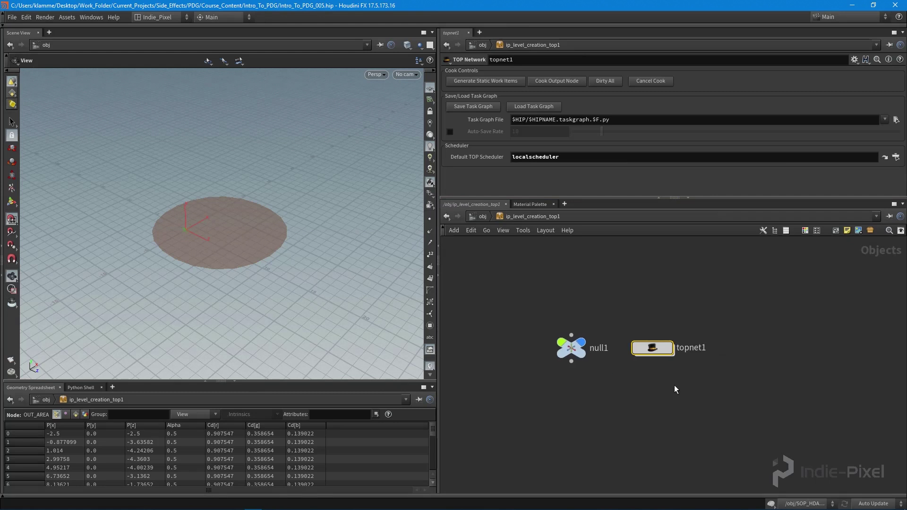
pyautogui.doubleClick(653, 344)
pyautogui.moveTo(718, 368); pyautogui.dragTo(635, 371, button='middle')
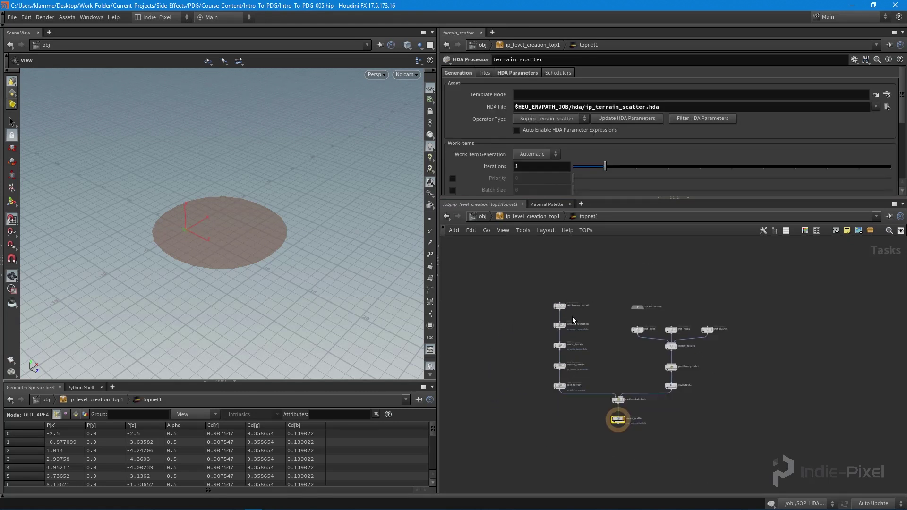
# - Move get_terrain_layout and project_heightfield up together to leave a gap above erode_terrain
pyautogui.scroll(3, 572, 316)
pyautogui.moveTo(502, 278); pyautogui.dragTo(551, 262)
pyautogui.moveTo(708, 335); pyautogui.dragTo(791, 329)
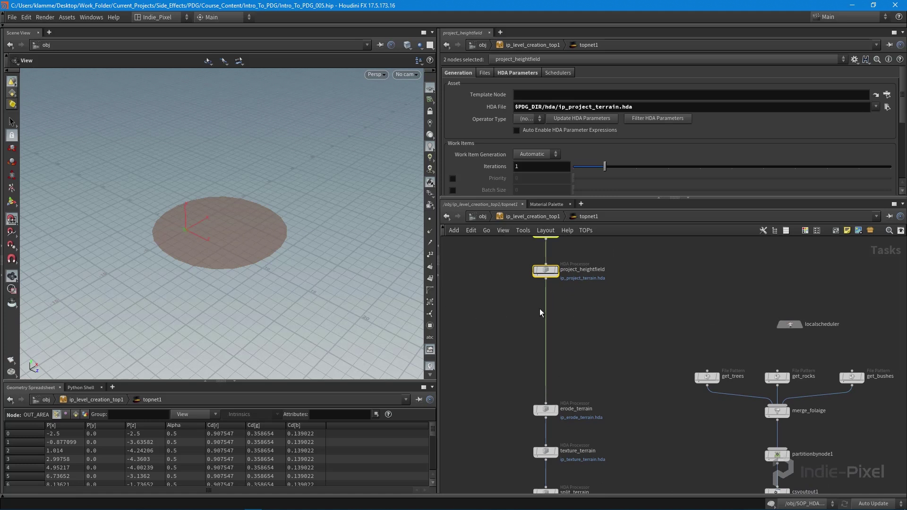
# - Place a Wedge node in topnet1 beside project_heightfield
pyautogui.moveTo(612, 363); pyautogui.dragTo(583, 199, button='middle')
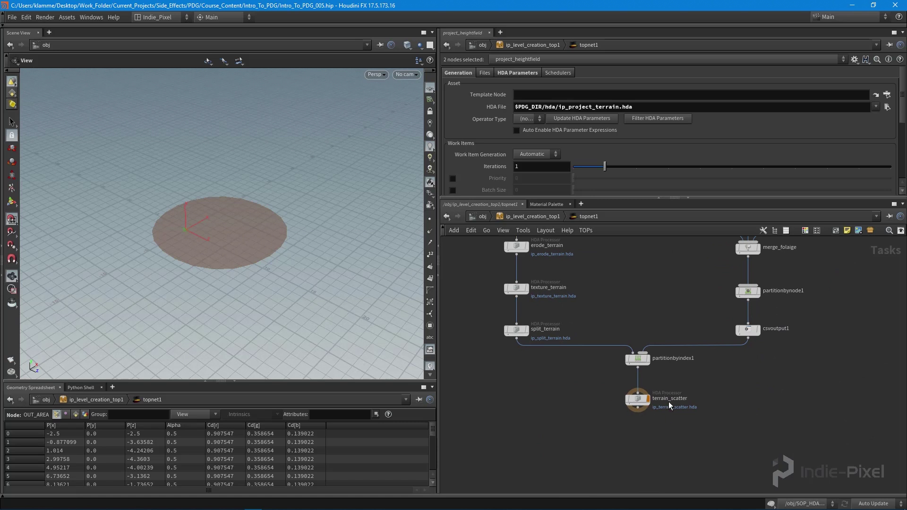
pyautogui.moveTo(643, 410); pyautogui.dragTo(660, 308, button='middle')
pyautogui.click(660, 308)
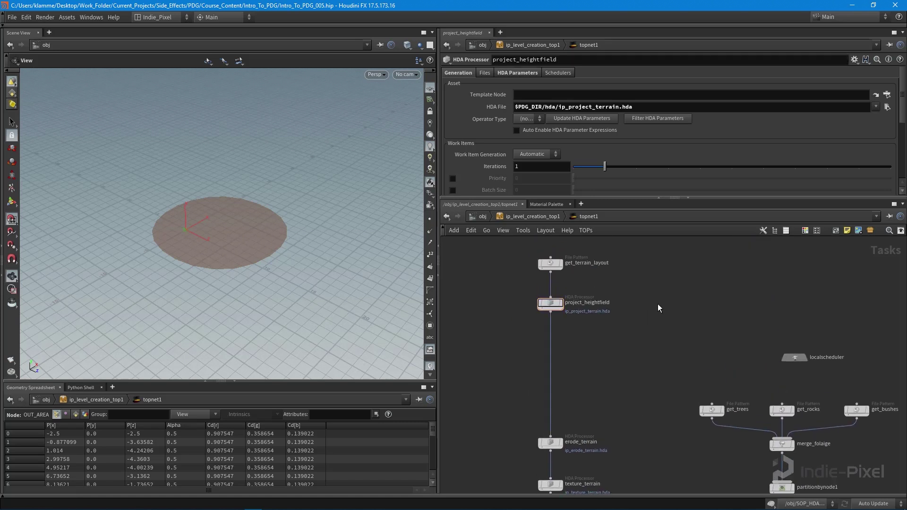
pyautogui.press('Tab')
pyautogui.press('Return')
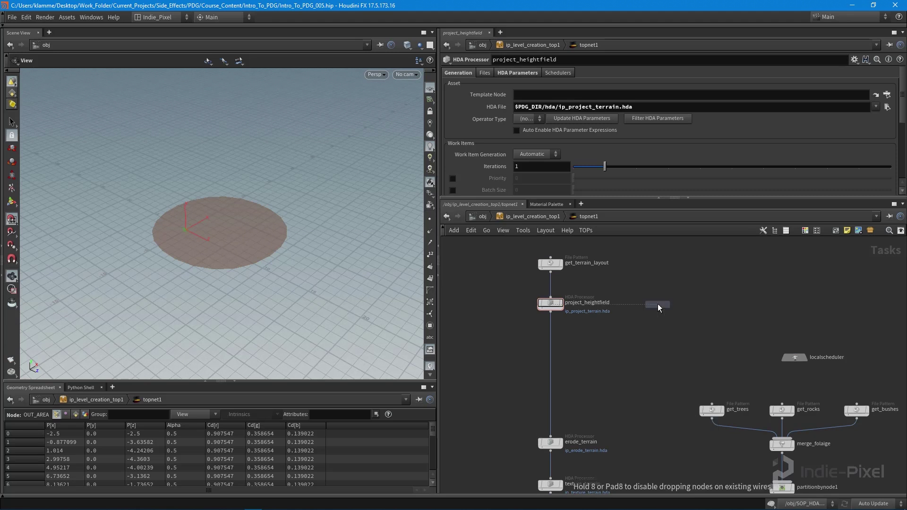
pyautogui.click(657, 310)
# - Rename the new Wedge node as get_areas
pyautogui.scroll(3, 665, 302)
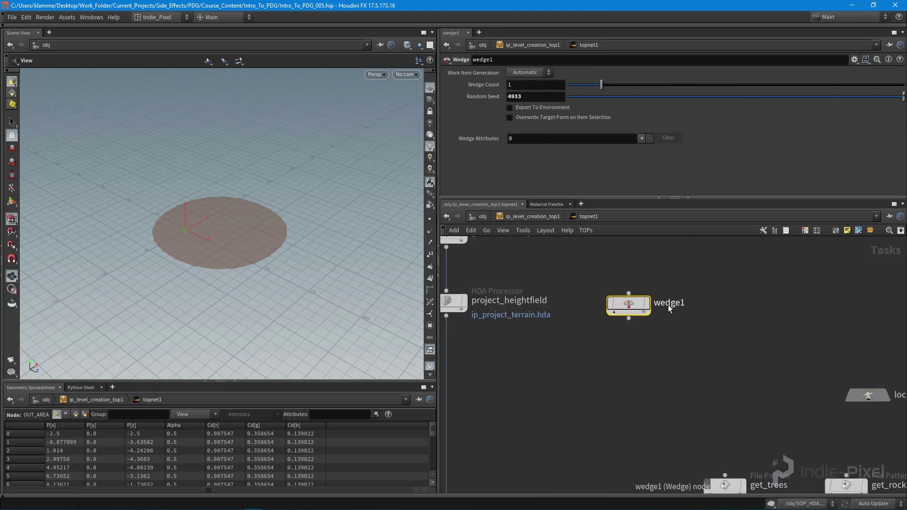
pyautogui.doubleClick(668, 305)
pyautogui.doubleClick(668, 305)
pyautogui.write('g')
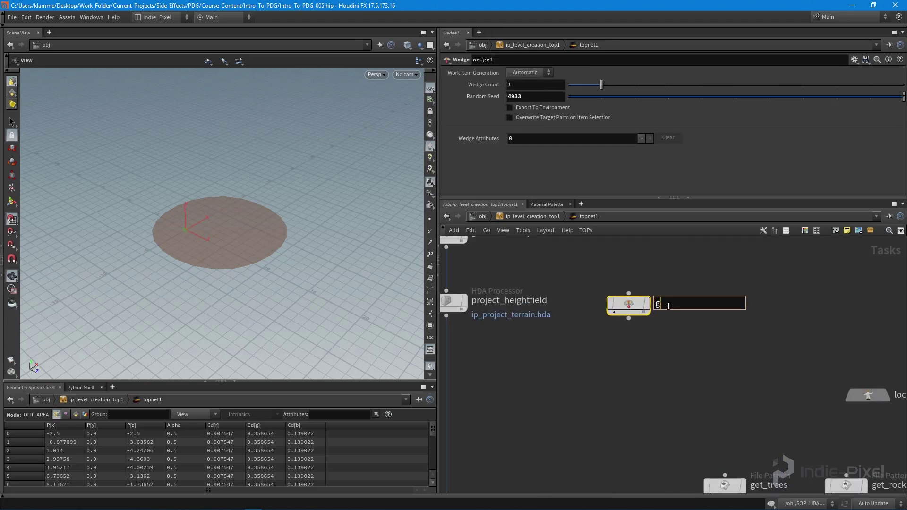
pyautogui.write('et_areas')
pyautogui.press('Return')
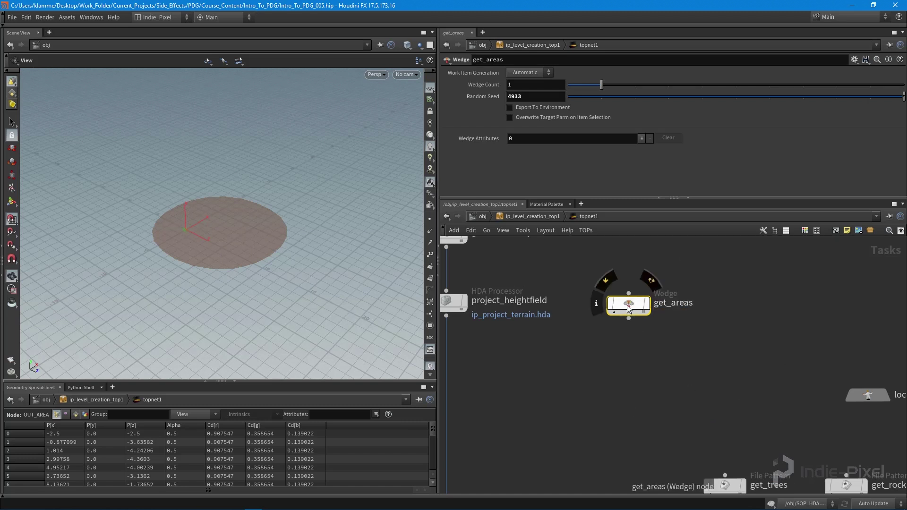
# - Move get_areas slightly farther away from project_heightfield
pyautogui.moveTo(630, 310); pyautogui.dragTo(654, 307)
pyautogui.moveTo(619, 326); pyautogui.dragTo(639, 347, button='middle')
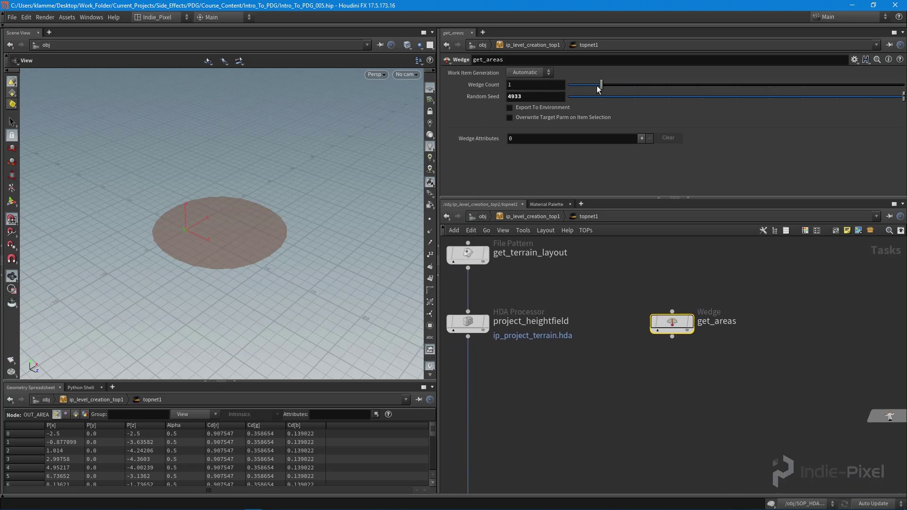
pyautogui.moveTo(602, 85)
pyautogui.mouseDown()
pyautogui.moveTo(581, 90)
pyautogui.moveTo(670, 87)
pyautogui.moveTo(568, 90)
pyautogui.moveTo(690, 93)
pyautogui.moveTo(616, 95)
pyautogui.mouseUp()
pyautogui.moveTo(725, 98); pyautogui.dragTo(569, 92)
pyautogui.click(604, 353)
# - Link the Wedge Count of get_areas to the Area HDAs count on ip_level_creation_top1 with a relative reference
pyautogui.press('u')
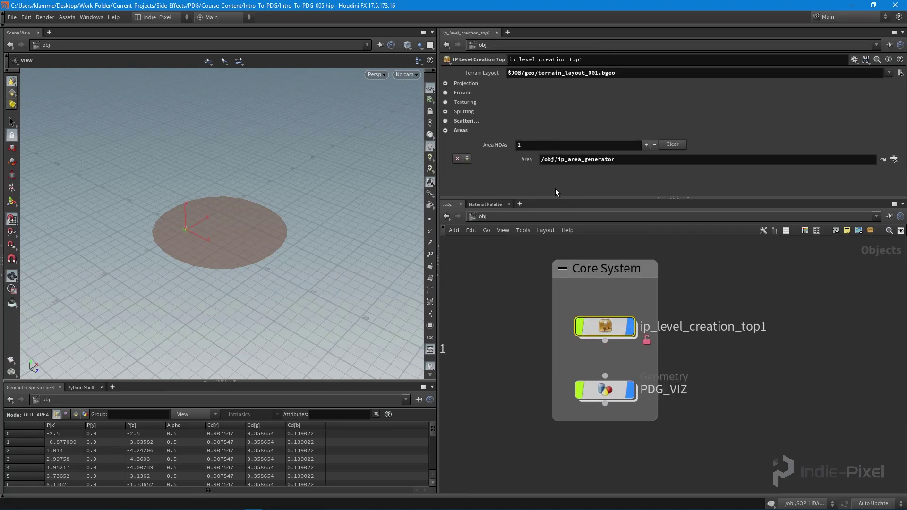
pyautogui.rightClick(494, 146)
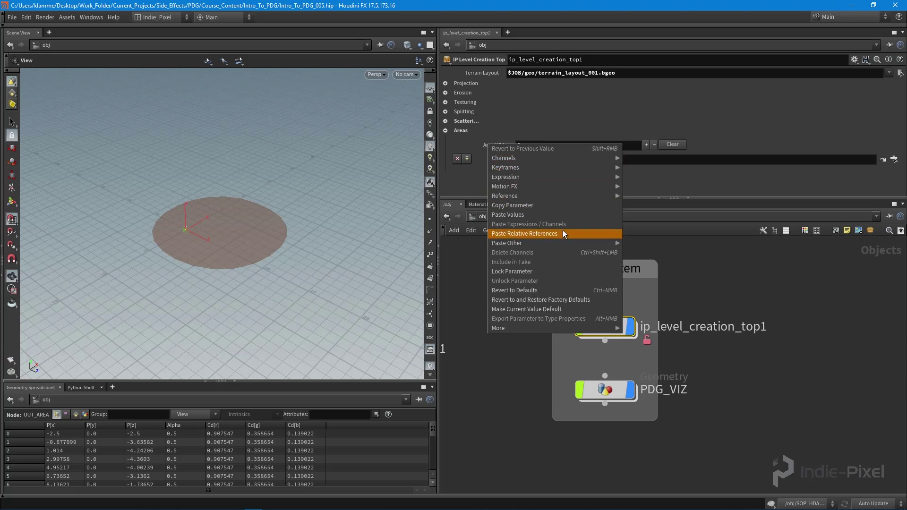
pyautogui.click(537, 211)
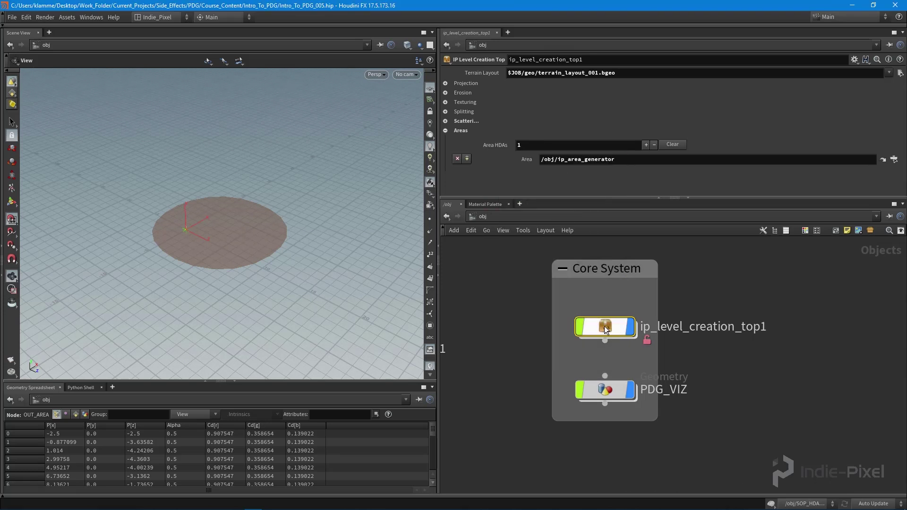
pyautogui.doubleClick(628, 331)
pyautogui.doubleClick(633, 342)
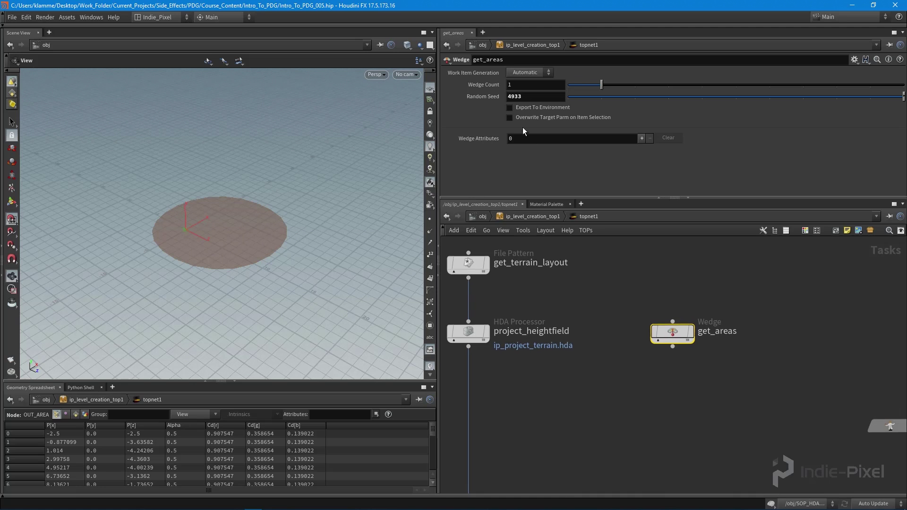
pyautogui.rightClick(481, 86)
pyautogui.click(541, 177)
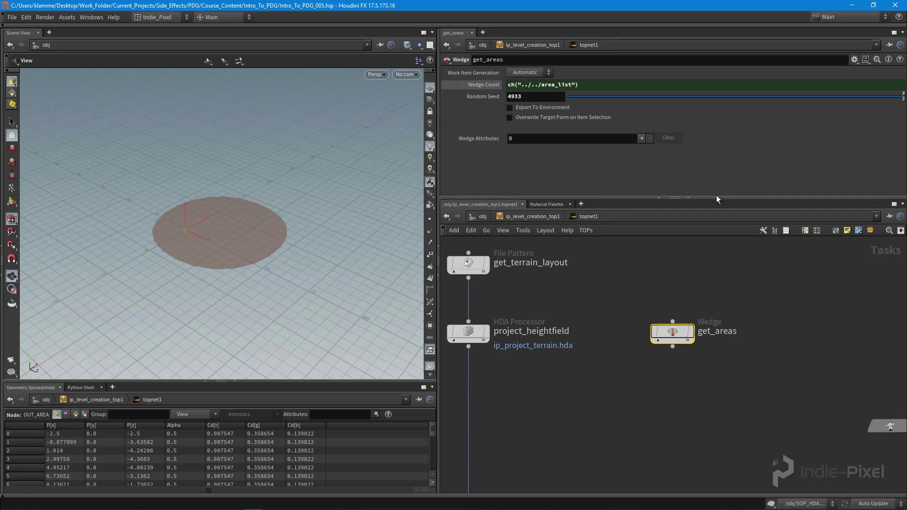
# - Add a wedge attribute named areaasset to get_areas and set its type to String
pyautogui.moveTo(713, 197); pyautogui.dragTo(707, 244)
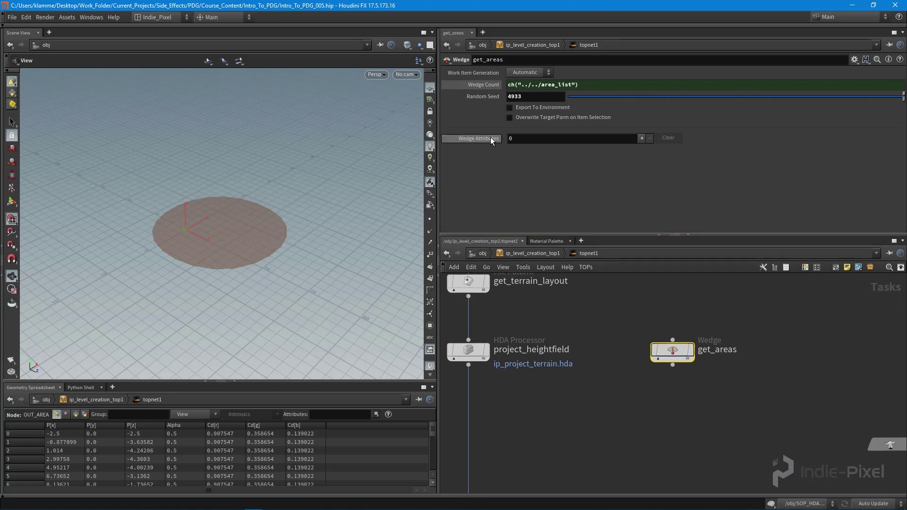
pyautogui.click(641, 138)
pyautogui.click(554, 149)
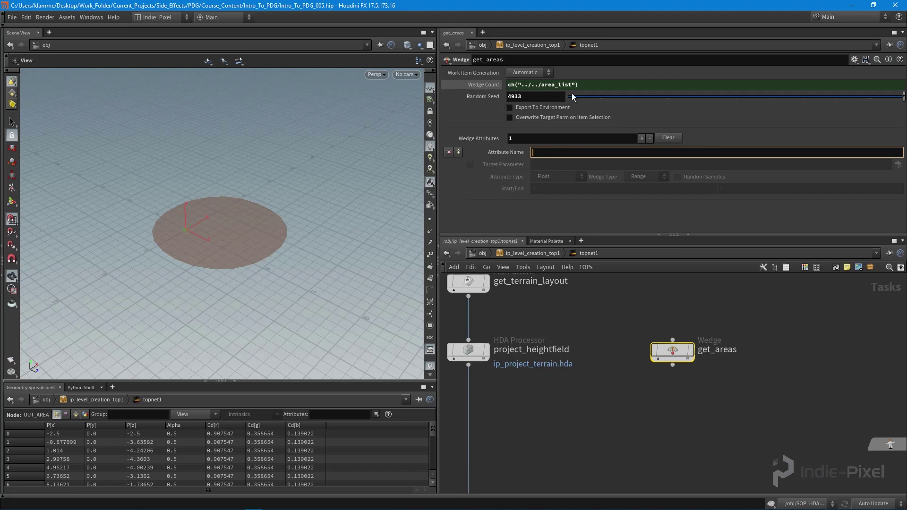
pyautogui.moveTo(589, 89); pyautogui.dragTo(507, 86)
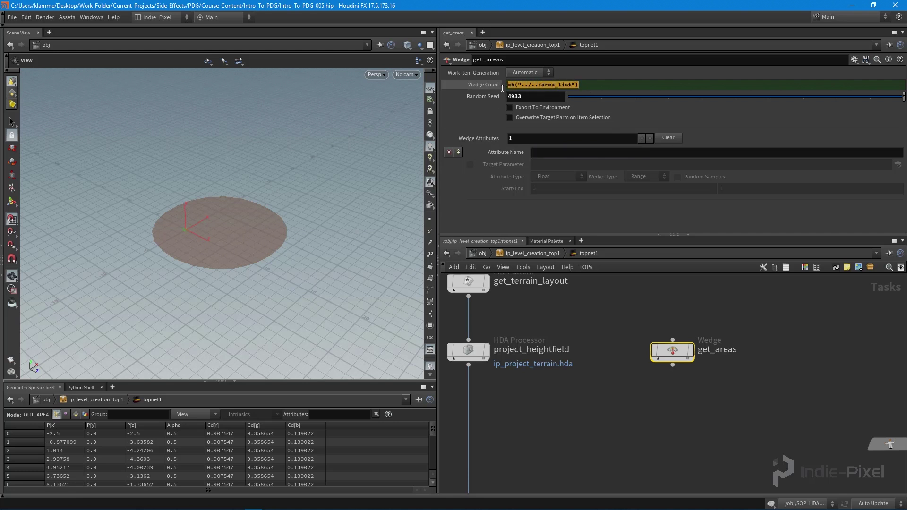
pyautogui.click(548, 155)
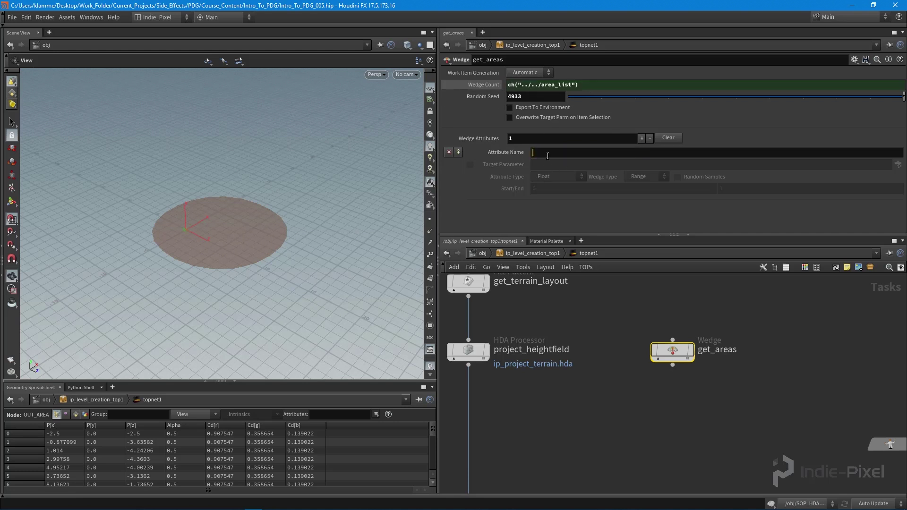
pyautogui.write('areas')
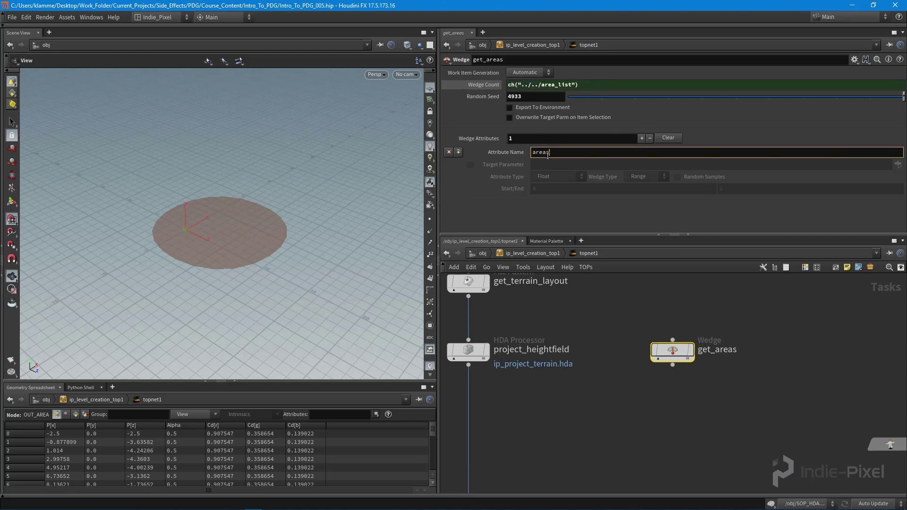
pyautogui.write('set')
pyautogui.press('Return')
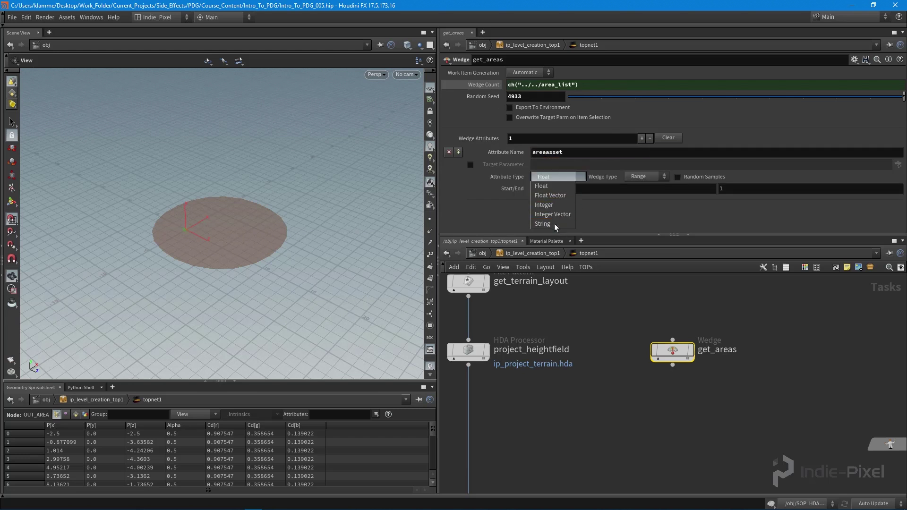
pyautogui.click(553, 223)
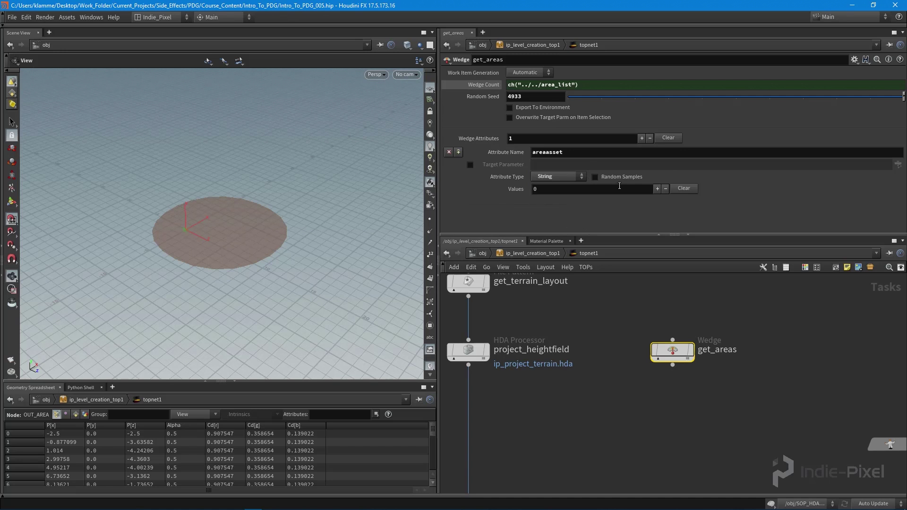
# - Add one empty value entry to the areaasset attribute
pyautogui.click(657, 189)
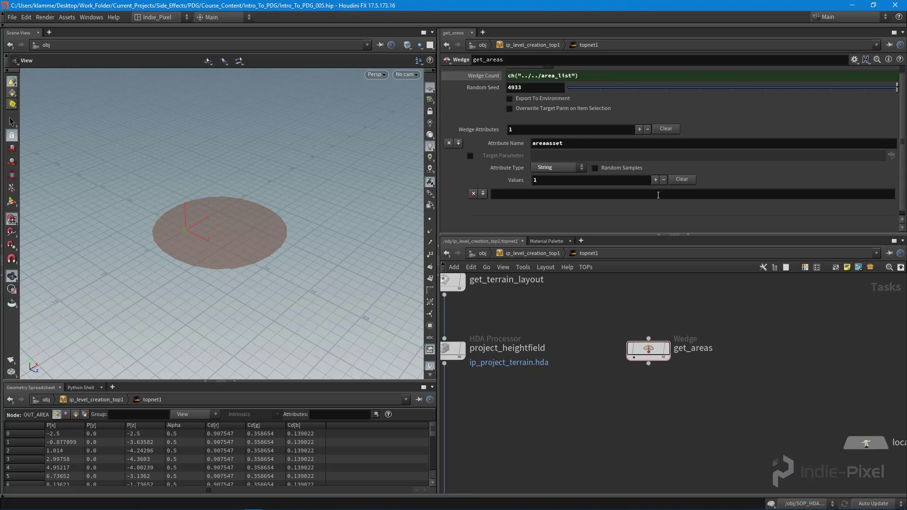
pyautogui.click(525, 195)
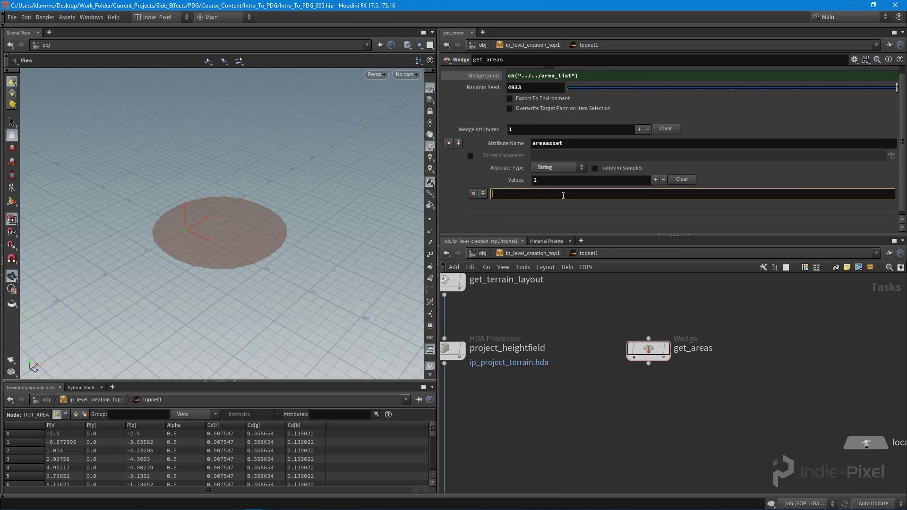
pyautogui.moveTo(648, 354)
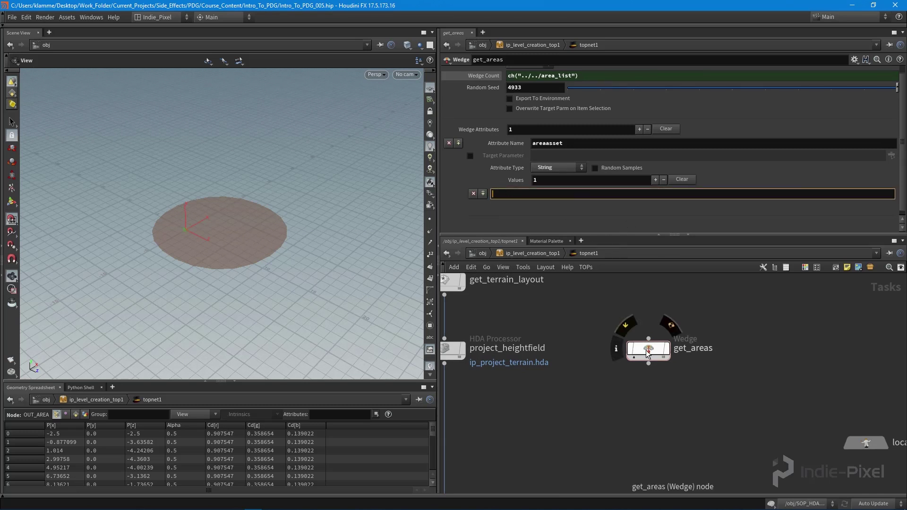
pyautogui.click(700, 320)
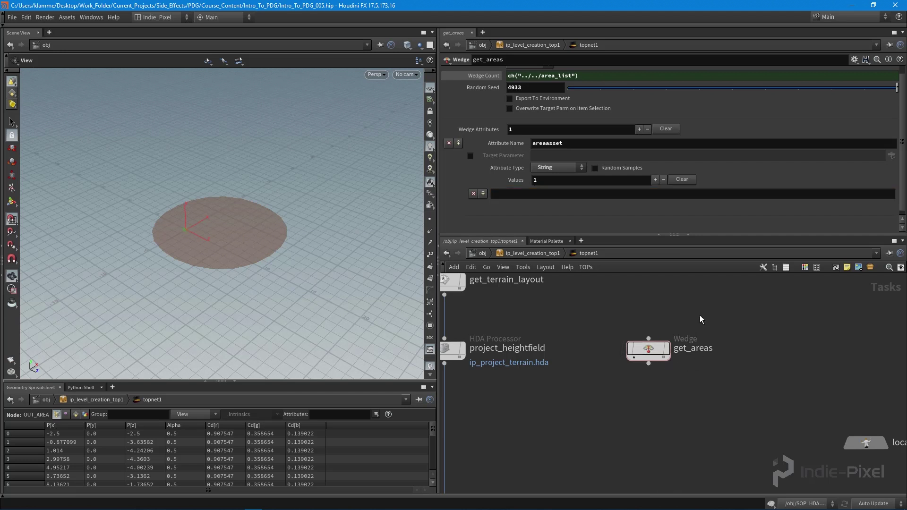
# - Link the areaasset value to the first Area parameter on ip_level_creation_top1 with a relative reference
pyautogui.press('u')
pyautogui.press('u')
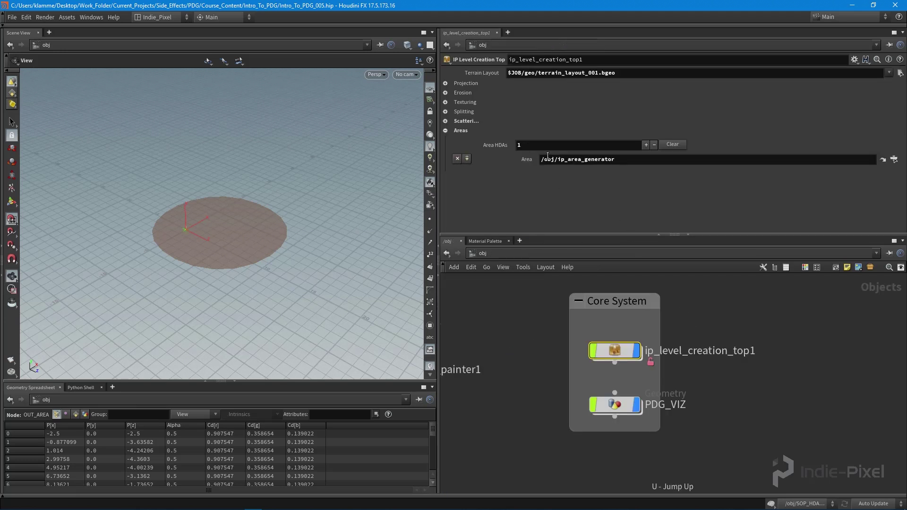
pyautogui.rightClick(519, 160)
pyautogui.click(560, 230)
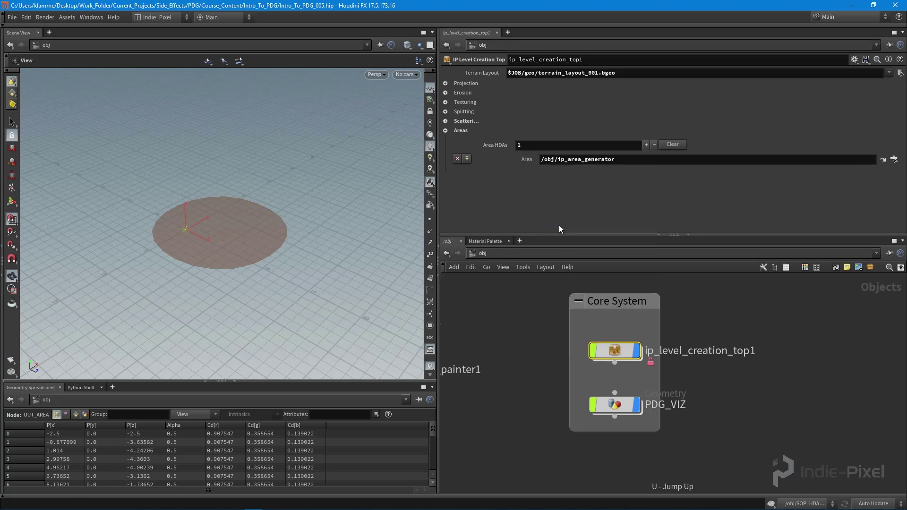
pyautogui.doubleClick(614, 351)
pyautogui.doubleClick(646, 365)
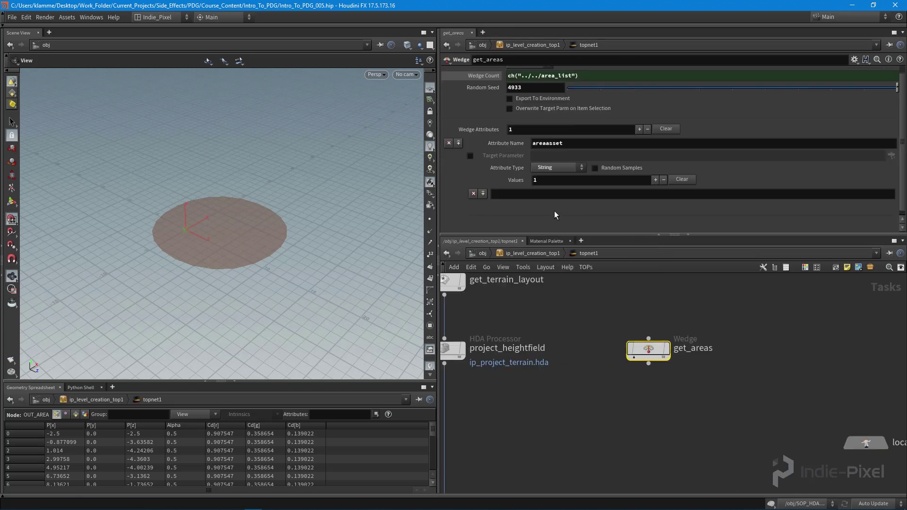
pyautogui.rightClick(510, 197)
pyautogui.click(556, 284)
# - Check the Area parameter's name on ip_level_creation_top1 against the reference in the areaasset value
pyautogui.click(533, 253)
pyautogui.press('u')
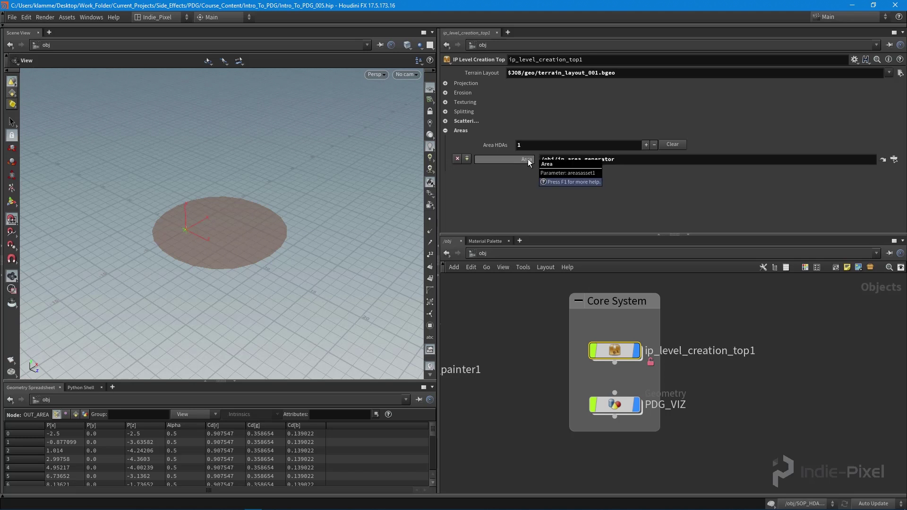
pyautogui.doubleClick(614, 350)
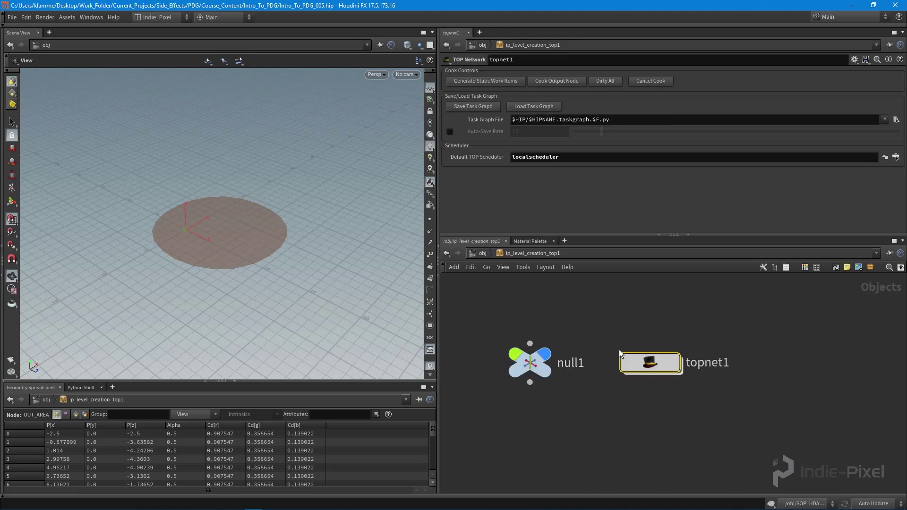
pyautogui.doubleClick(651, 362)
pyautogui.click(591, 197)
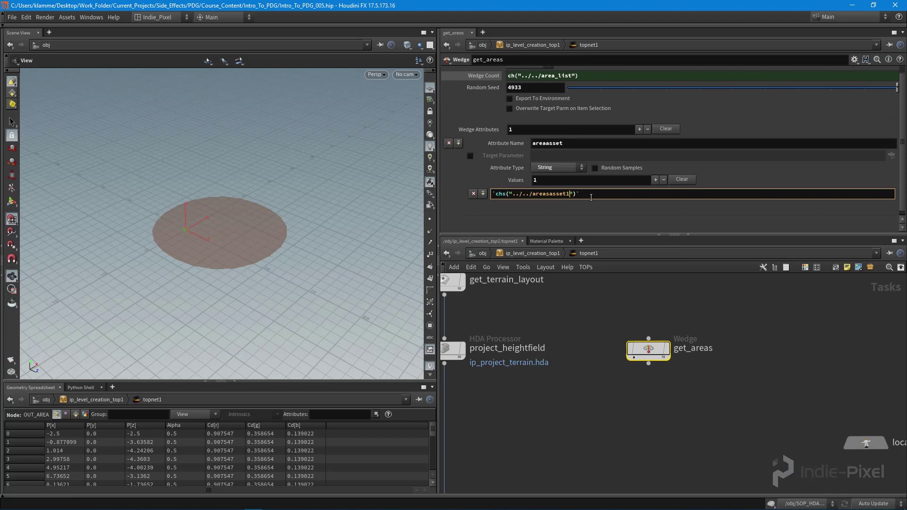
# - Insert a second Area entry on ip_level_creation_top1 to check the parameter numbering, remove it, and return to topnet1
pyautogui.press('u')
pyautogui.press('u')
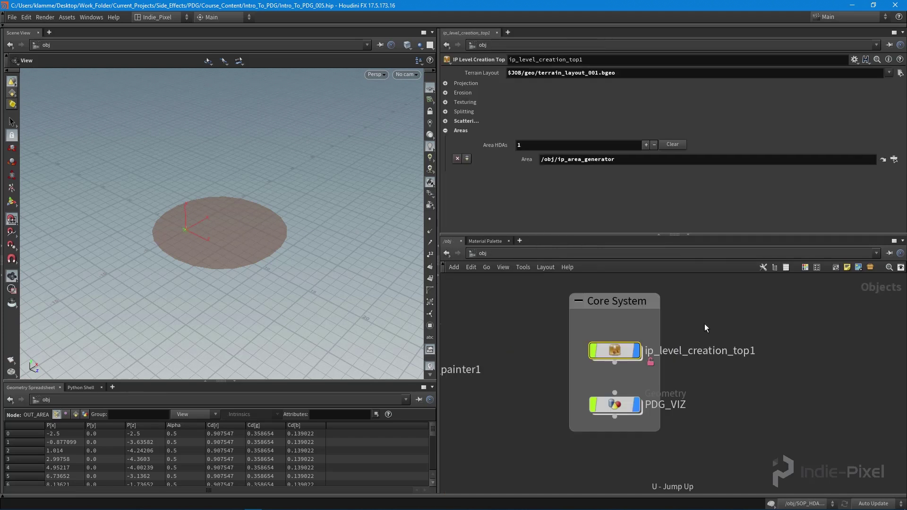
pyautogui.click(466, 159)
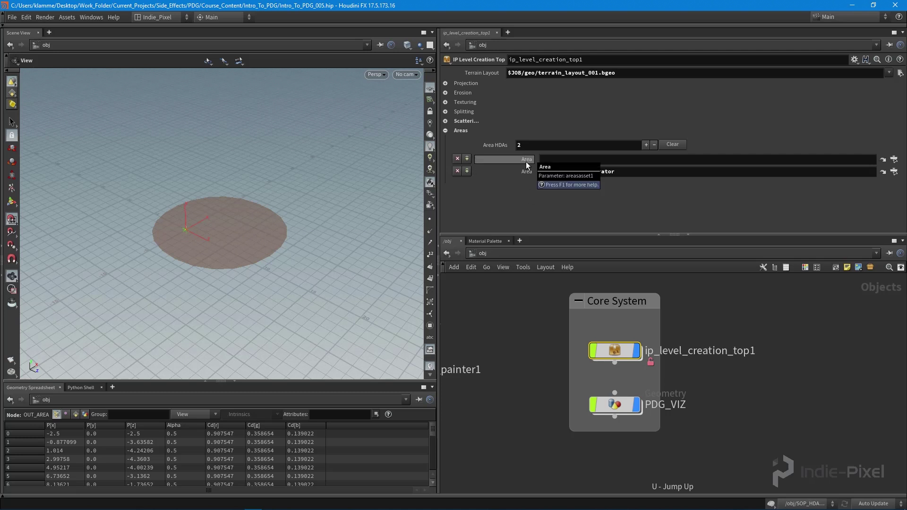
pyautogui.click(456, 159)
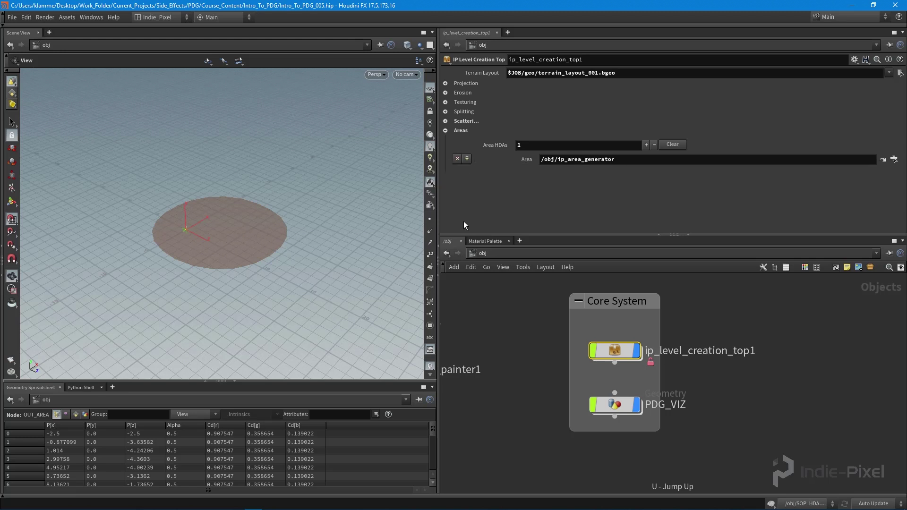
pyautogui.doubleClick(620, 350)
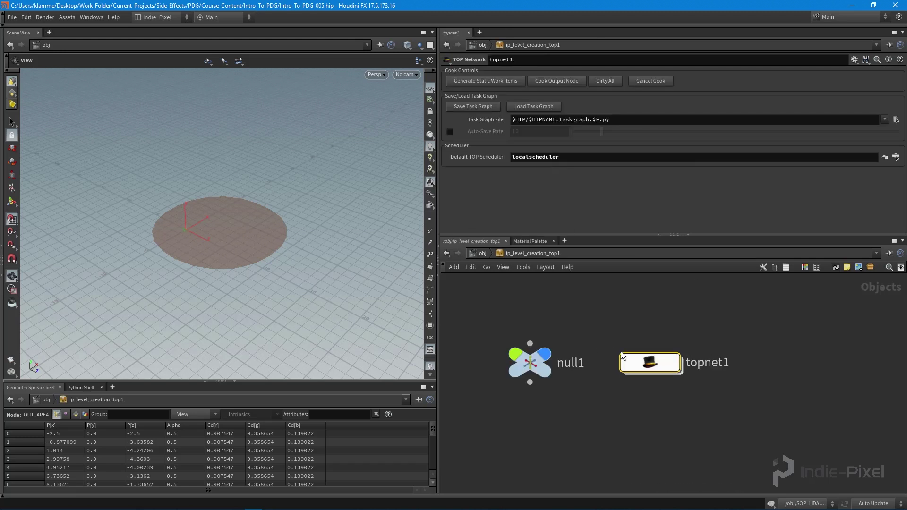
pyautogui.doubleClick(631, 361)
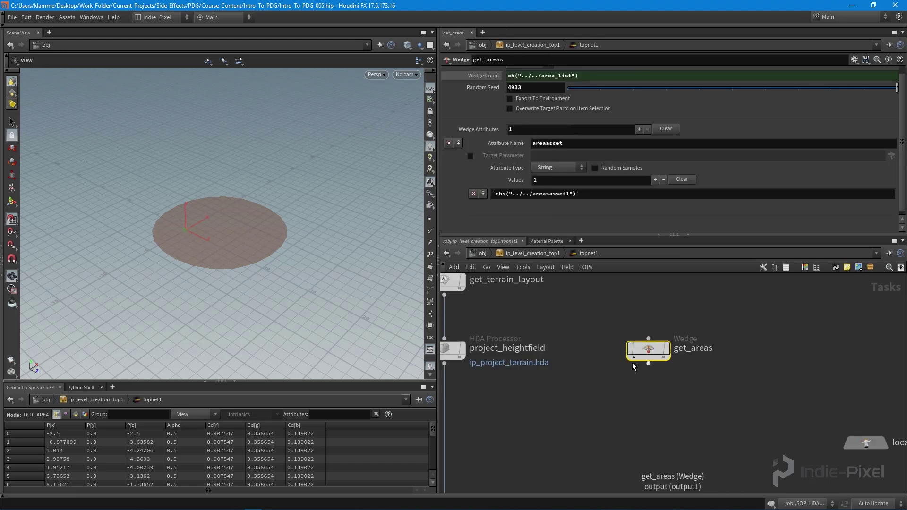
pyautogui.click(600, 193)
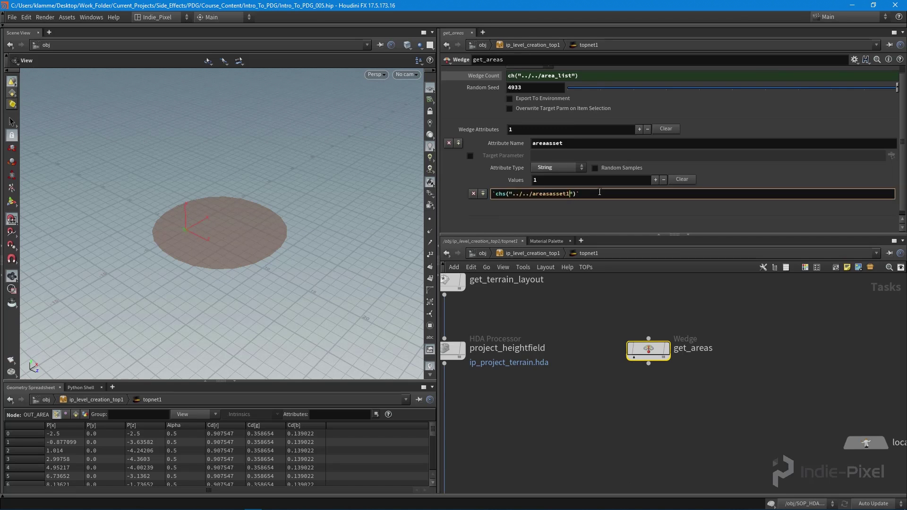
pyautogui.press('BackSpace')
pyautogui.write('+')
pyautogui.press('BackSpace')
pyautogui.press('BackSpace')
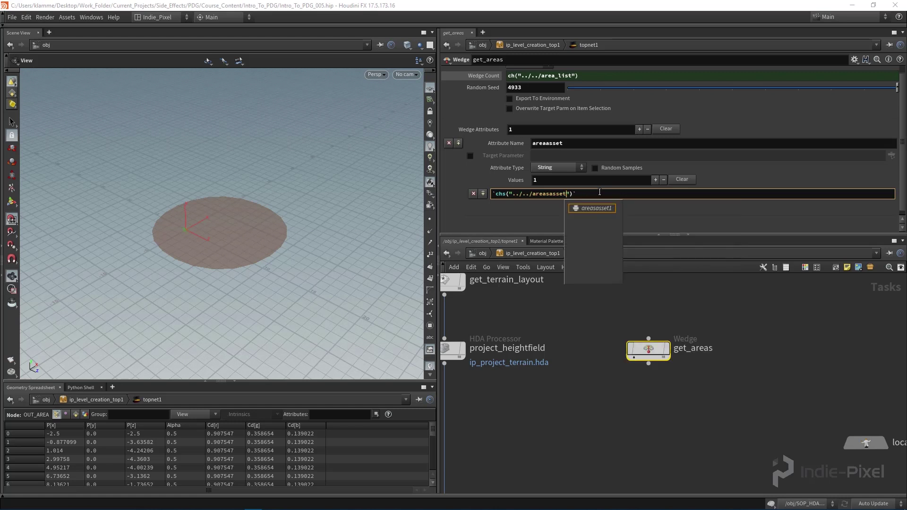
pyautogui.write('+ ')
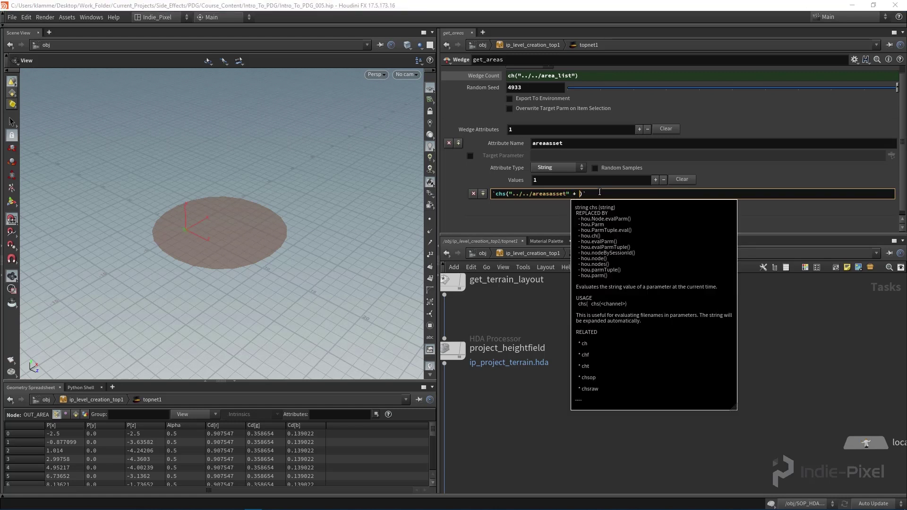
pyautogui.write('@pdg_ind')
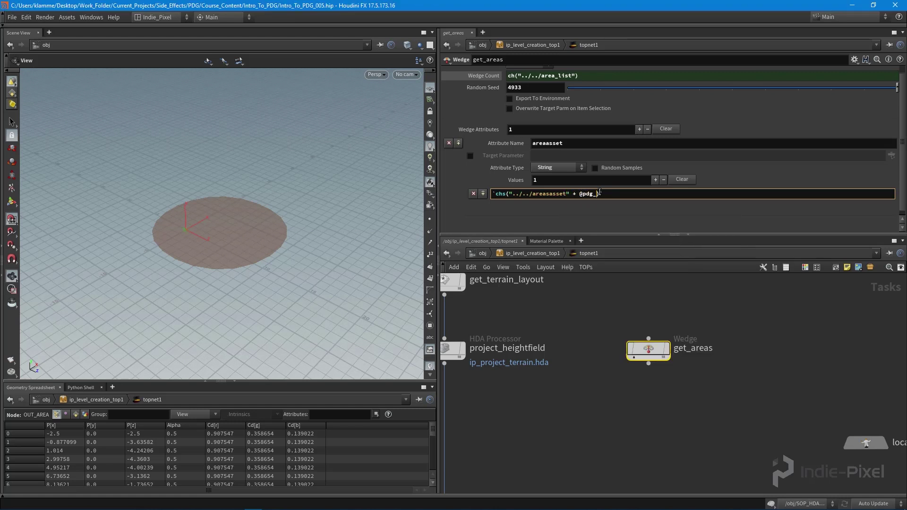
pyautogui.write('ex + 1')
pyautogui.write('(')
pyautogui.moveTo(647, 192); pyautogui.dragTo(477, 201)
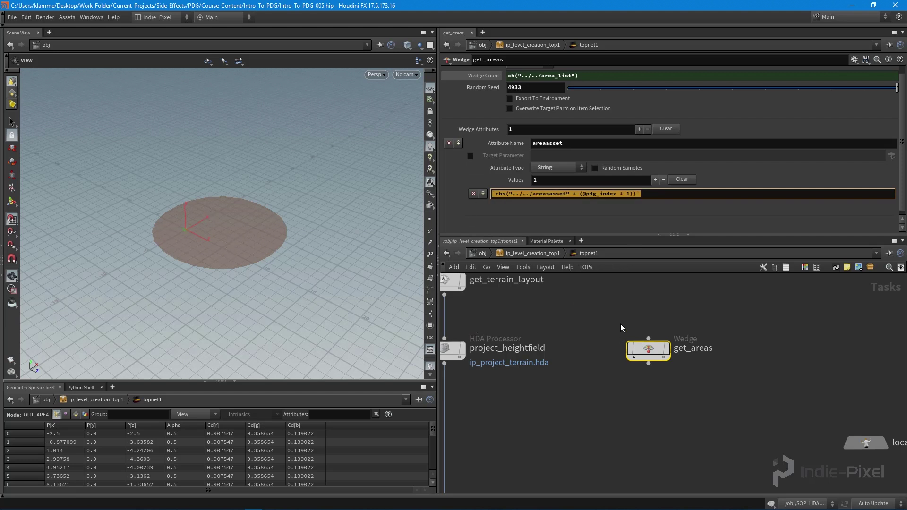
pyautogui.moveTo(617, 296); pyautogui.dragTo(621, 322, button='middle')
# - Return to the object level and place a duplicate of ip_area_generator above the Components box
pyautogui.press('u')
pyautogui.press('u')
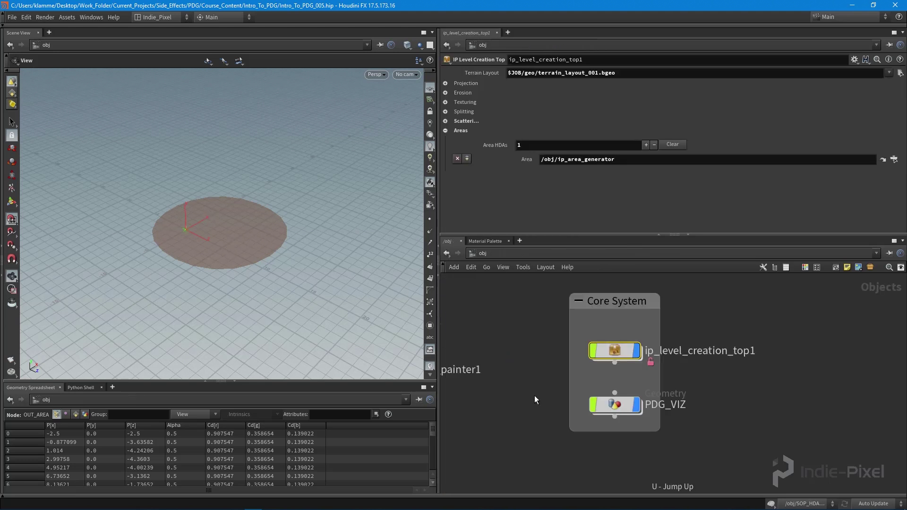
pyautogui.moveTo(710, 385); pyautogui.dragTo(697, 429, button='middle')
pyautogui.click(597, 370)
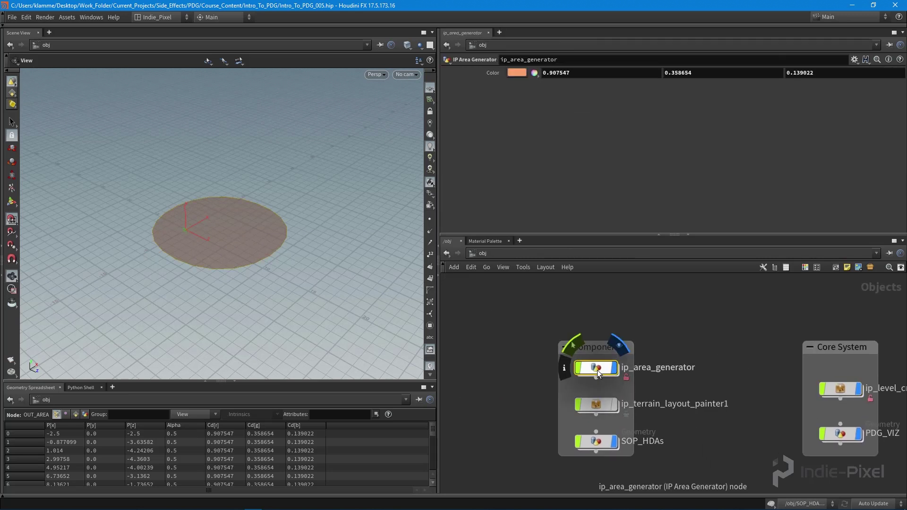
pyautogui.hotkey('ctrl', 'c')
pyautogui.hotkey('ctrl', 'v')
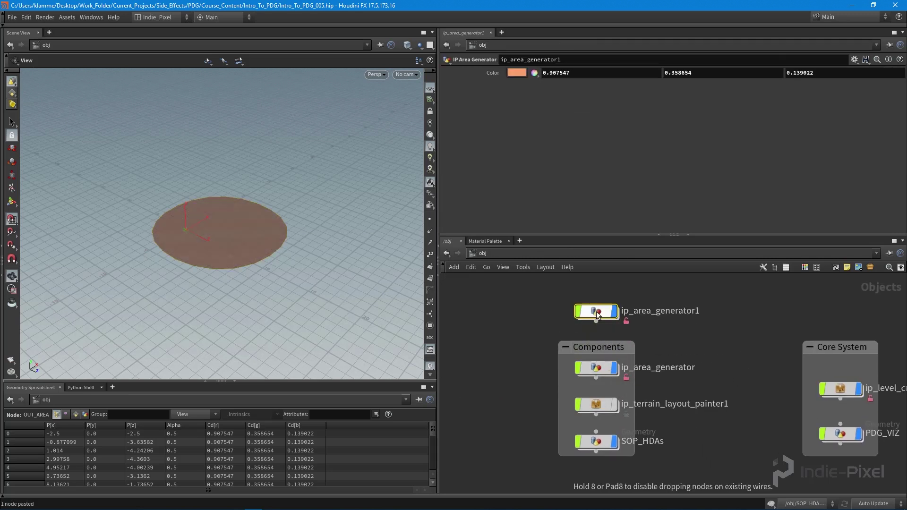
pyautogui.click(596, 311)
# - Reshape default_curve inside ip_area_generator1 by moving three control points to about X -20, Z 7; X -11, Z -13; and the origin
pyautogui.moveTo(164, 226); pyautogui.dragTo(277, 239)
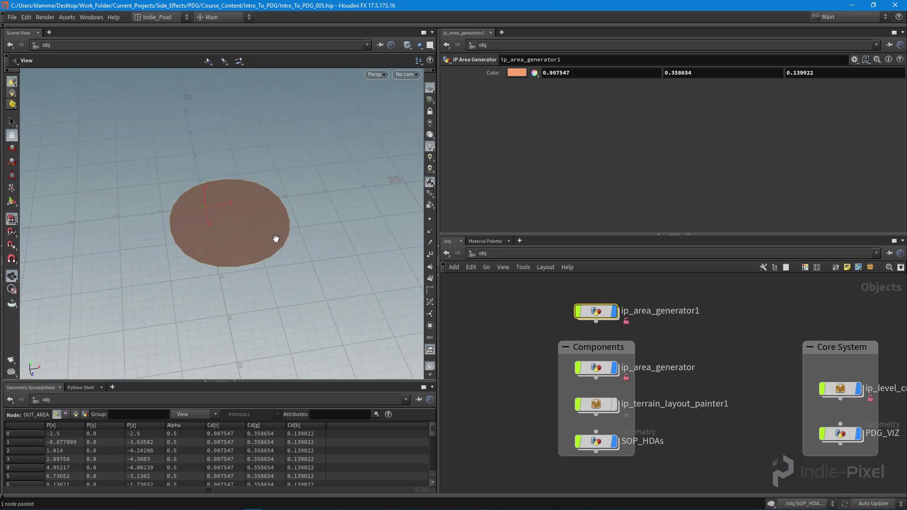
pyautogui.press('Return')
pyautogui.press('Escape')
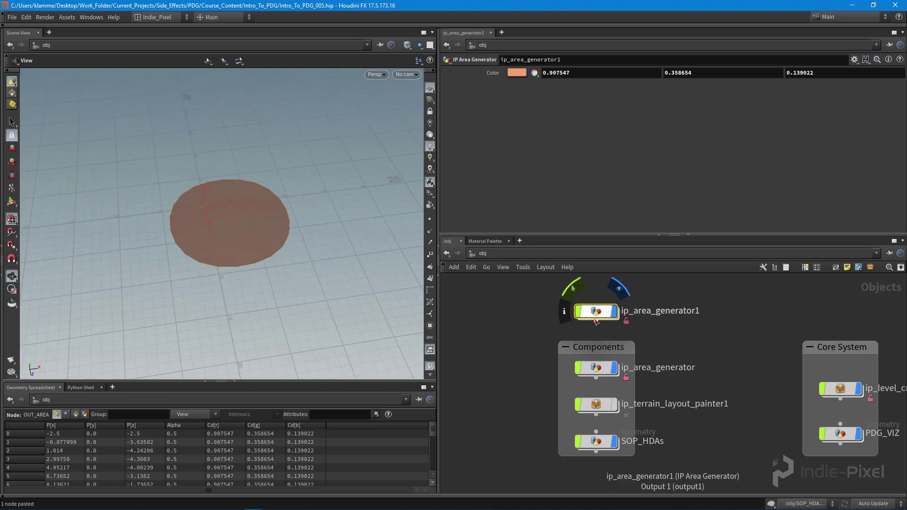
pyautogui.doubleClick(597, 315)
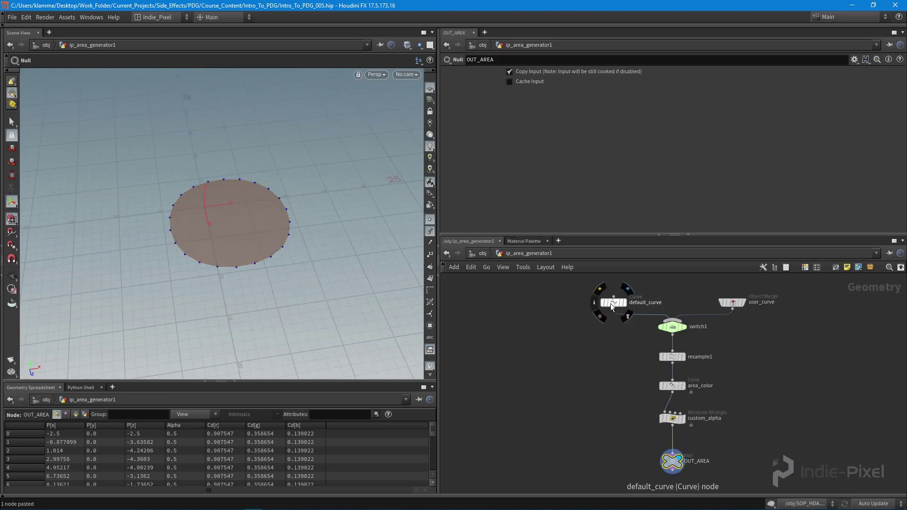
pyautogui.click(614, 302)
pyautogui.moveTo(272, 197); pyautogui.dragTo(100, 185)
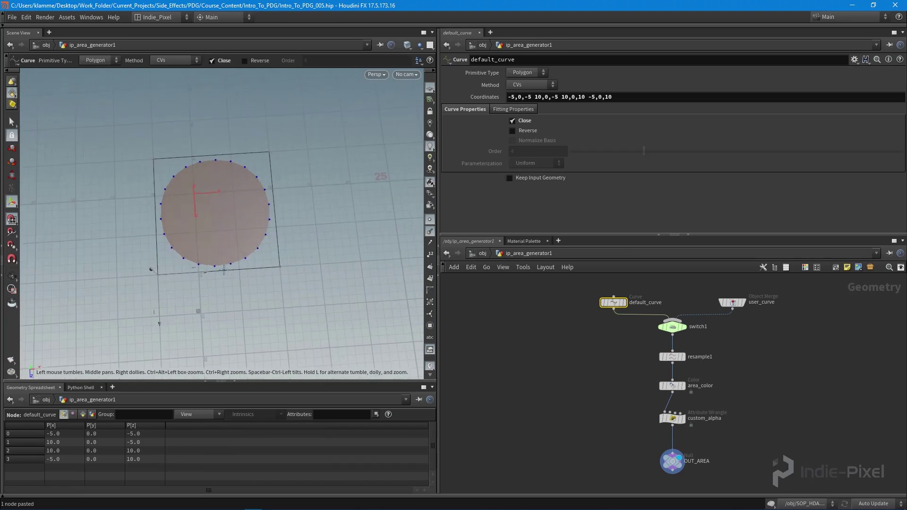
pyautogui.press('Return')
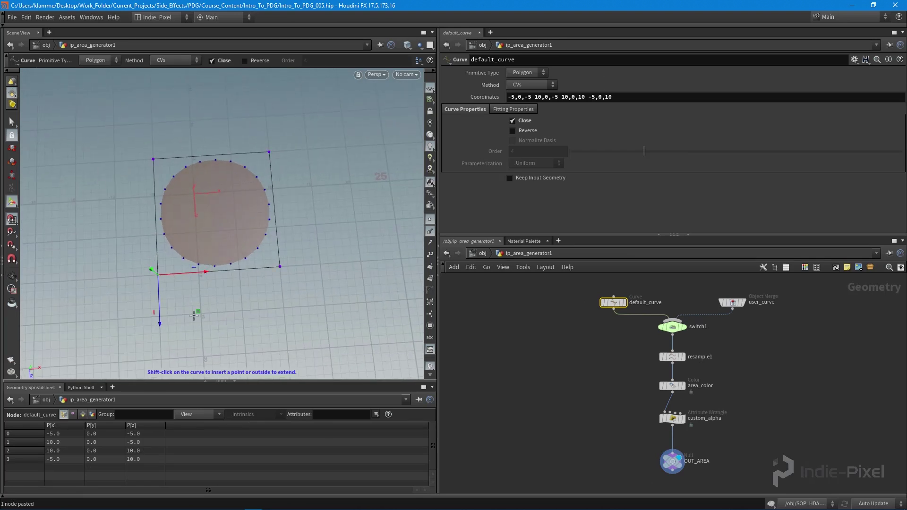
pyautogui.moveTo(197, 311); pyautogui.dragTo(74, 295)
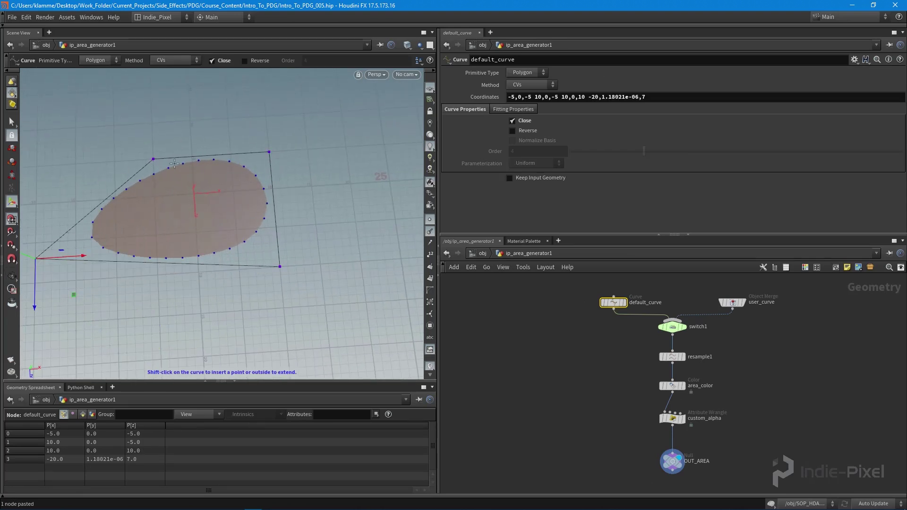
pyautogui.moveTo(153, 158); pyautogui.dragTo(107, 106)
pyautogui.click(280, 266)
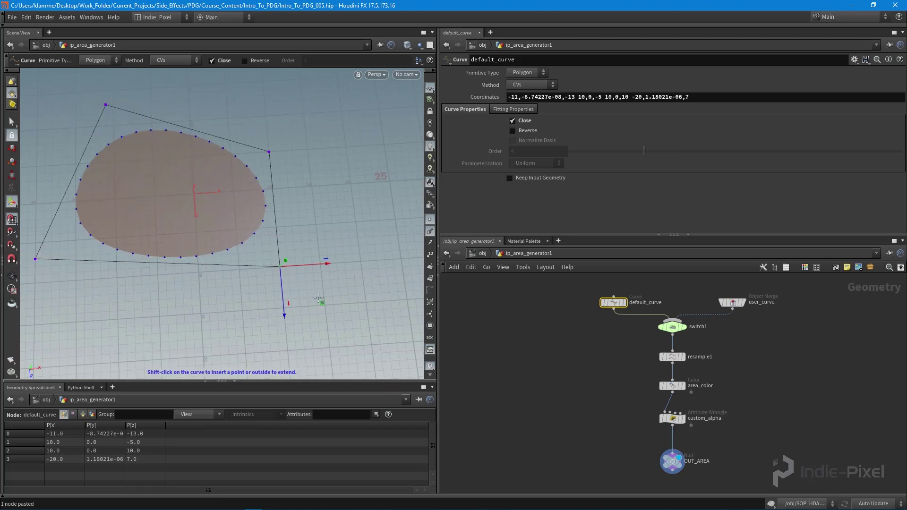
pyautogui.moveTo(280, 266); pyautogui.dragTo(192, 195)
pyautogui.press('Escape')
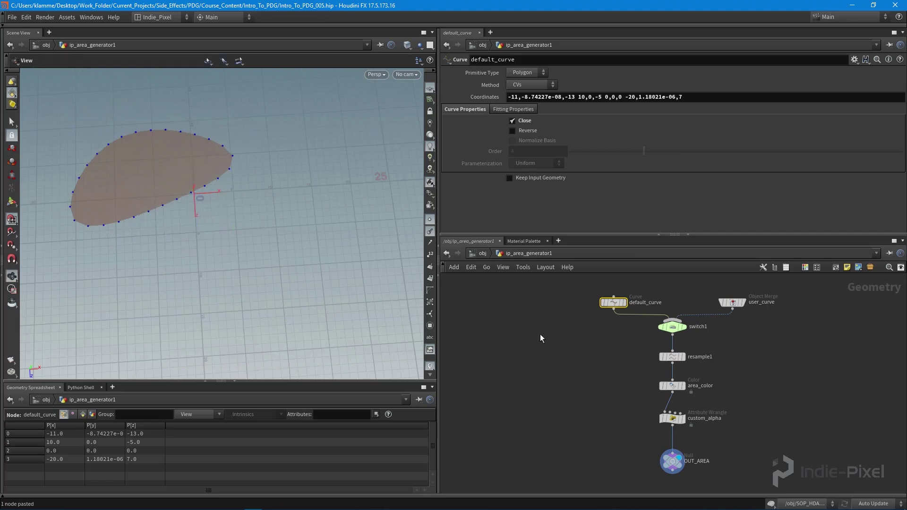
# - Back at the object level, replace the Area entry on ip_level_creation_top1 with a new one set to /obj/ip_area_generator
pyautogui.press('u')
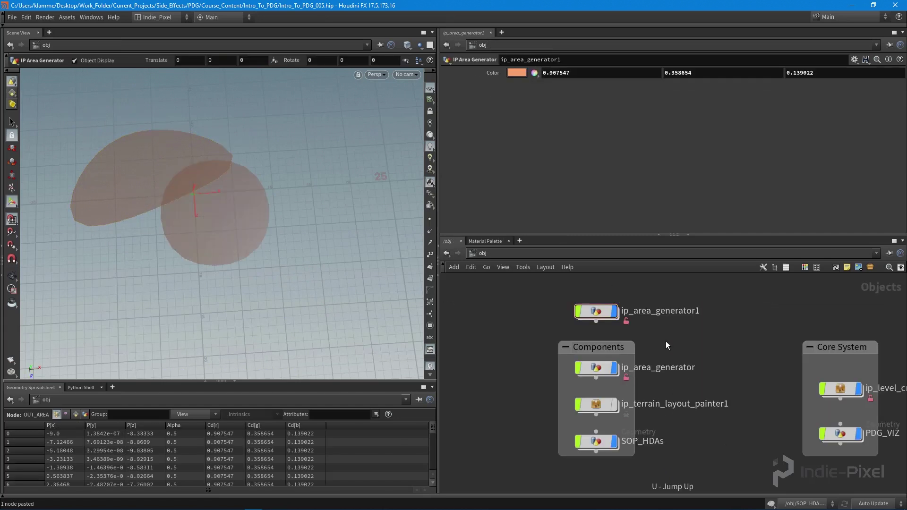
pyautogui.moveTo(236, 222); pyautogui.dragTo(180, 242)
pyautogui.moveTo(706, 366); pyautogui.dragTo(689, 347, button='middle')
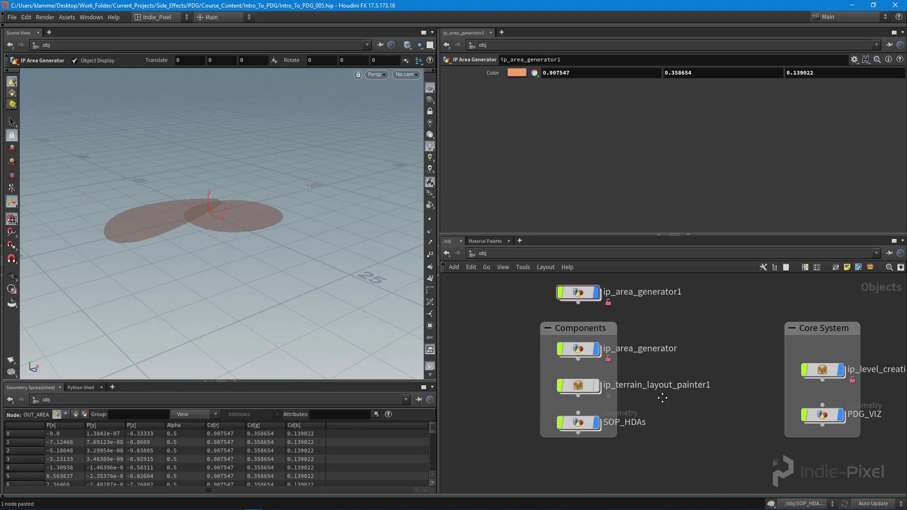
pyautogui.moveTo(662, 399); pyautogui.dragTo(595, 400, button='middle')
pyautogui.click(747, 372)
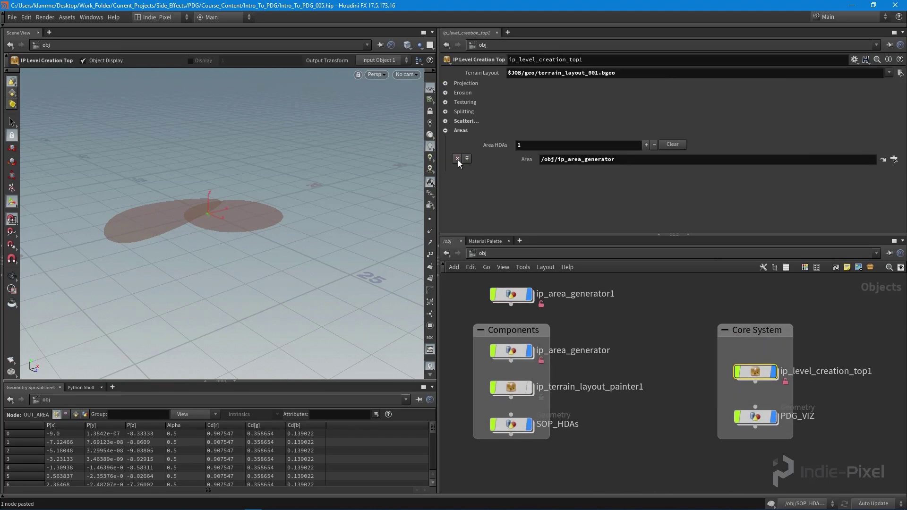
pyautogui.click(457, 159)
pyautogui.click(646, 145)
pyautogui.click(895, 160)
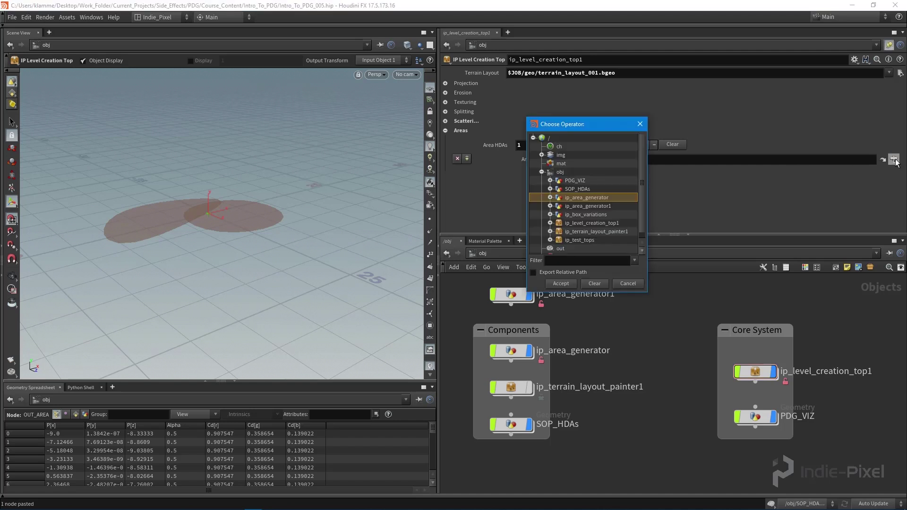
pyautogui.doubleClick(605, 197)
# - Insert a second Area entry before the existing one and set it to /obj/ip_area_generator1
pyautogui.click(466, 159)
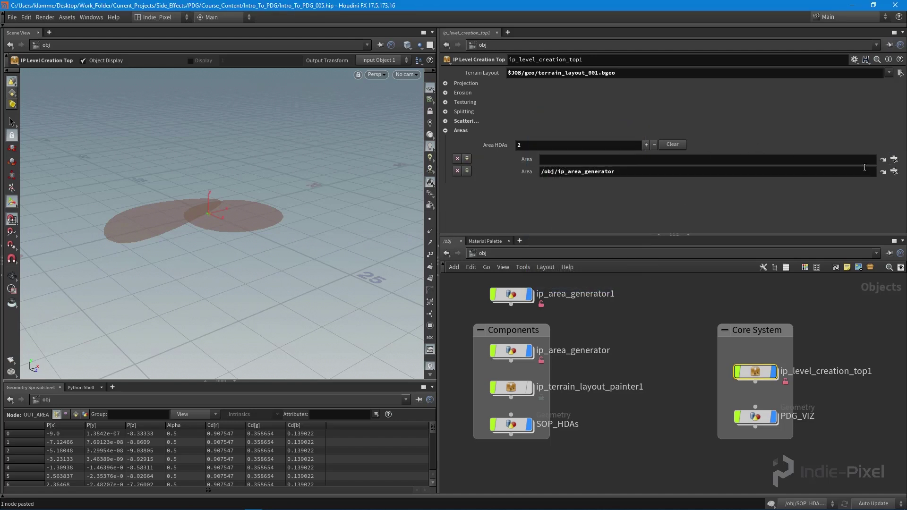
pyautogui.click(894, 159)
pyautogui.doubleClick(612, 206)
# - Open topnet1 inside ip_level_creation_top1 and cook the get_areas Wedge
pyautogui.doubleClick(756, 371)
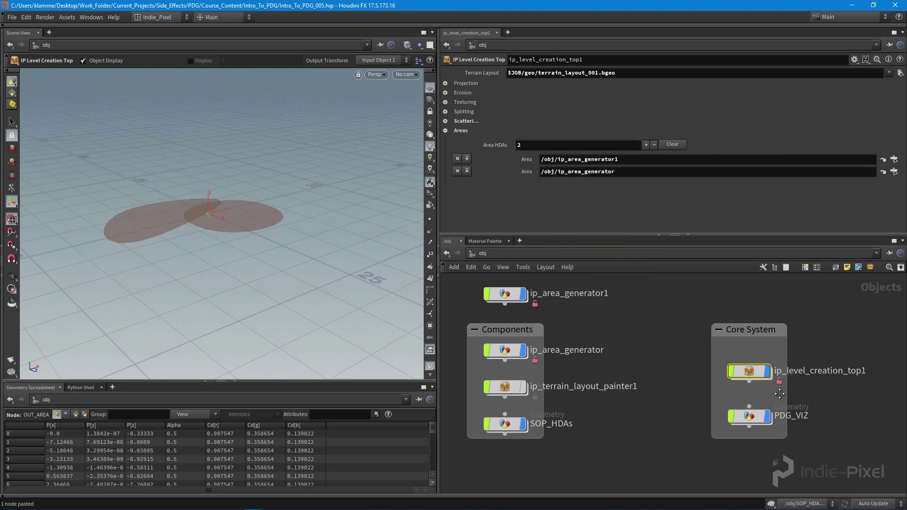
pyautogui.doubleClick(670, 357)
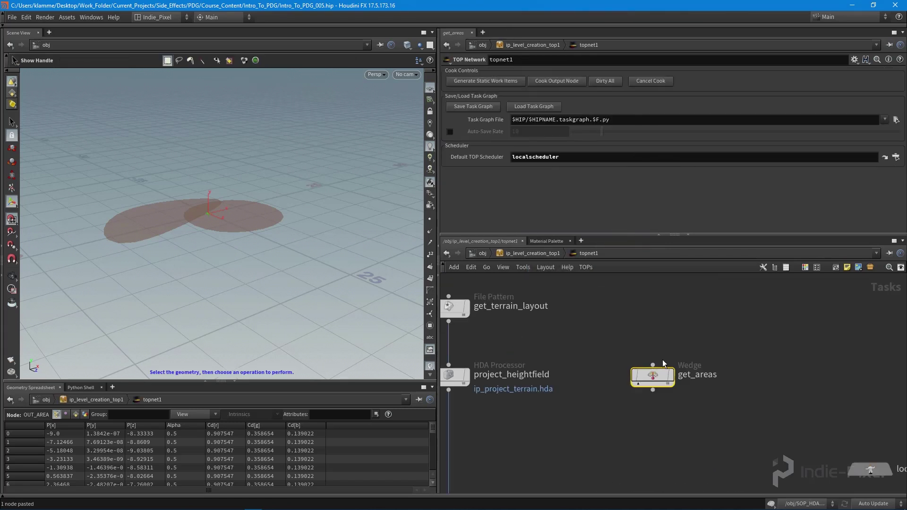
pyautogui.rightClick(676, 359)
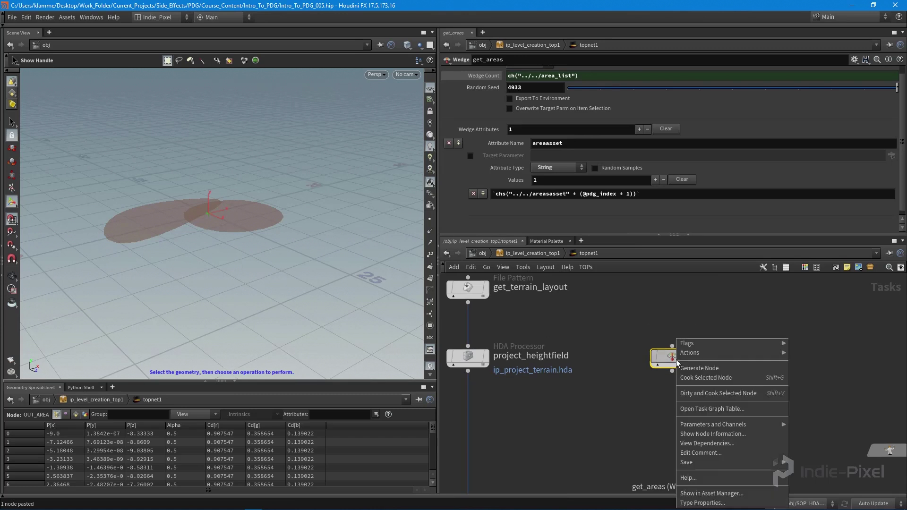
pyautogui.click(708, 376)
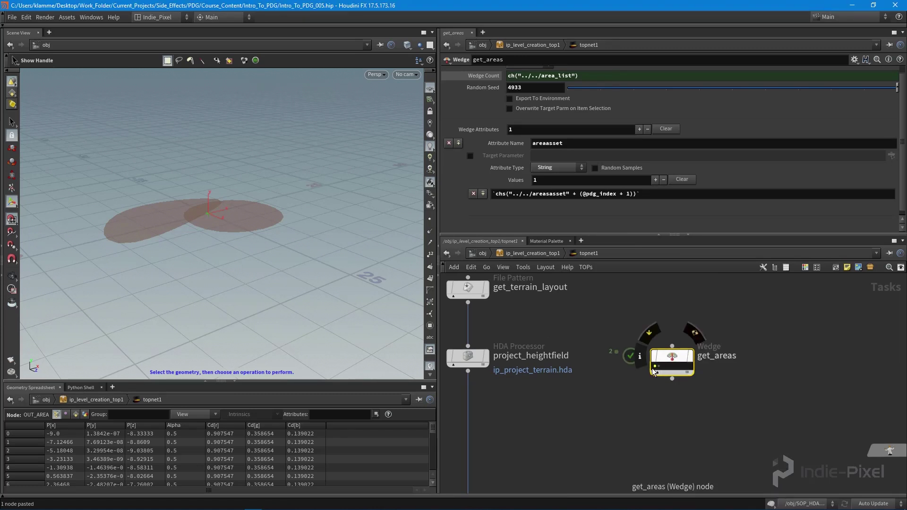
# - Inspect the areaasset attribute on both get_areas work items and close their info windows
pyautogui.click(655, 366)
pyautogui.moveTo(755, 297); pyautogui.dragTo(430, 223)
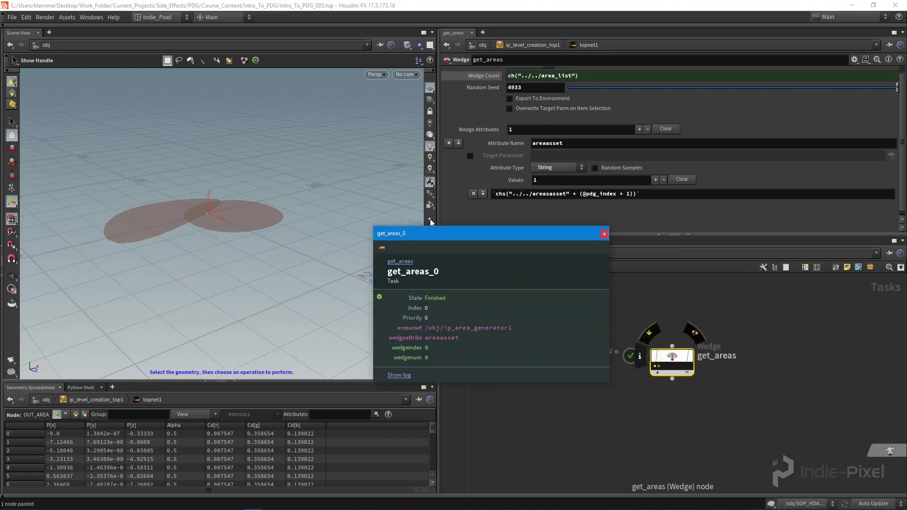
pyautogui.click(659, 365)
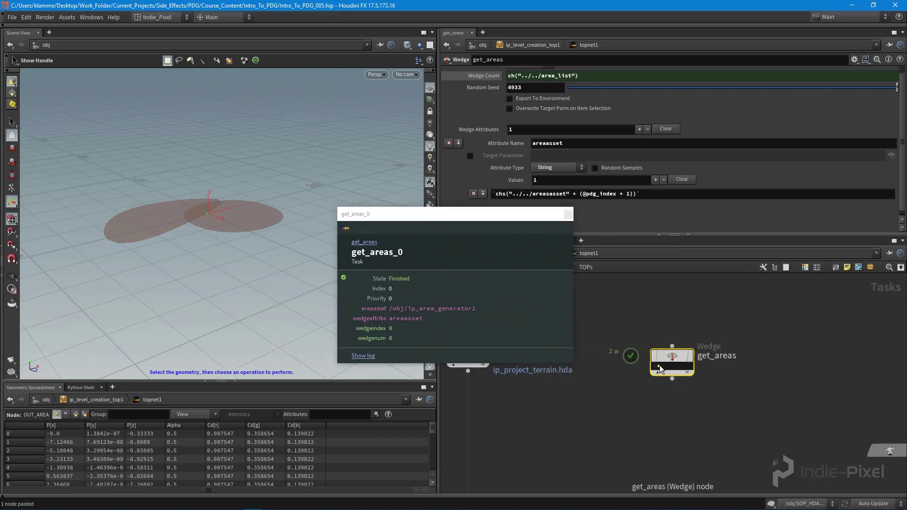
pyautogui.moveTo(581, 301); pyautogui.dragTo(350, 214)
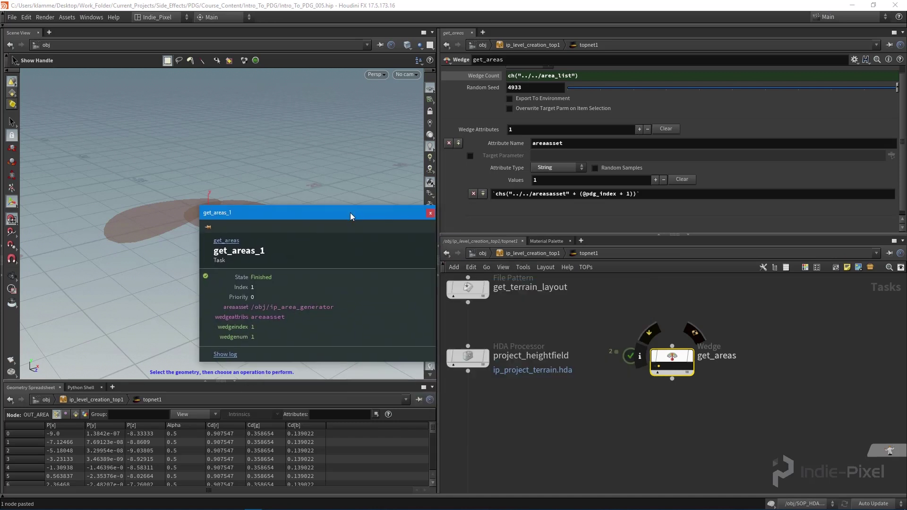
pyautogui.click(427, 210)
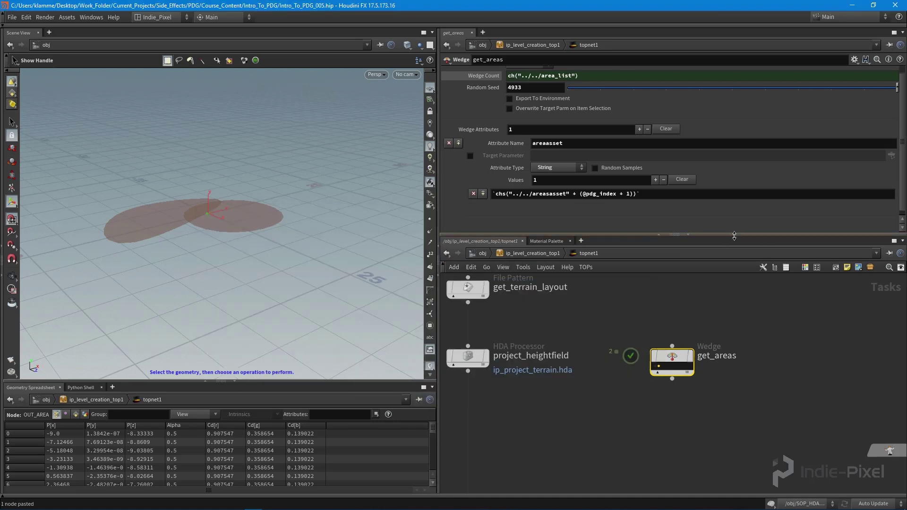
# - Add a Geometry Import node below get_areas and wire the Wedge's output into it
pyautogui.moveTo(735, 234); pyautogui.dragTo(735, 152)
pyautogui.moveTo(660, 438); pyautogui.dragTo(653, 358, button='middle')
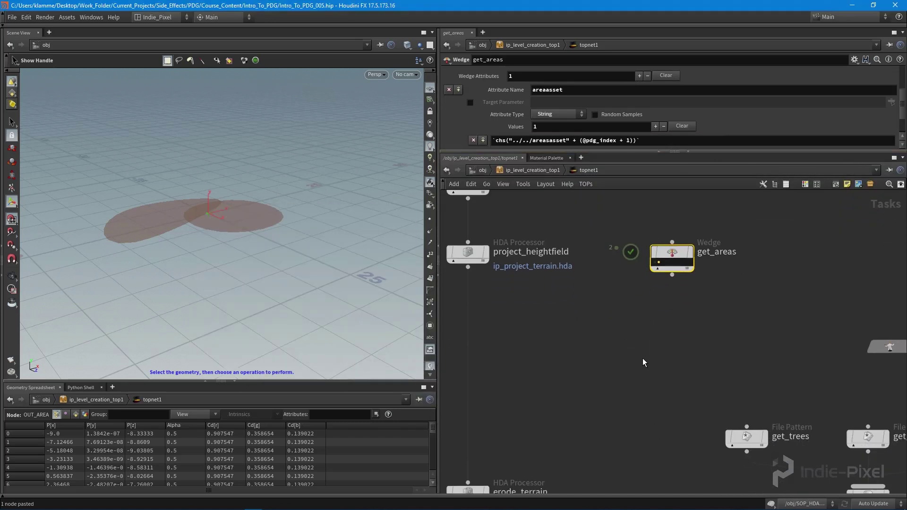
pyautogui.click(642, 357)
pyautogui.press('Tab')
pyautogui.write('geo')
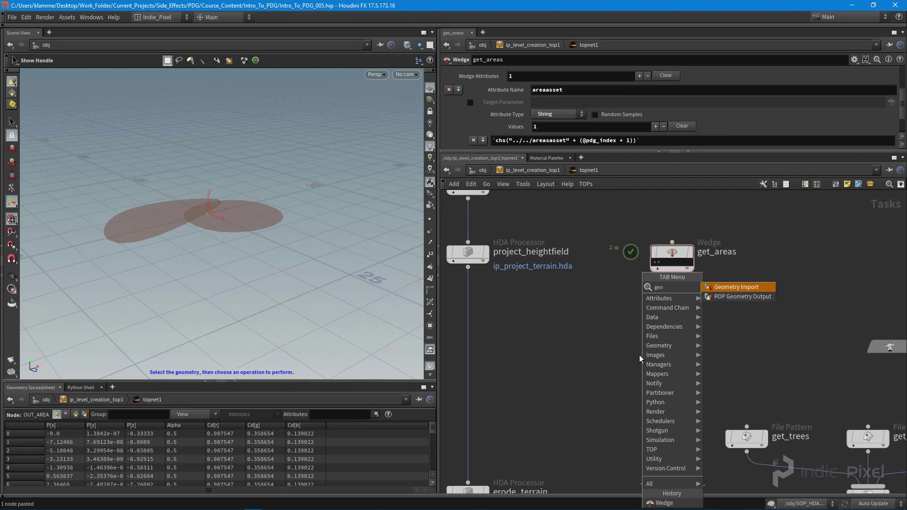
pyautogui.press('Return')
pyautogui.click(664, 334)
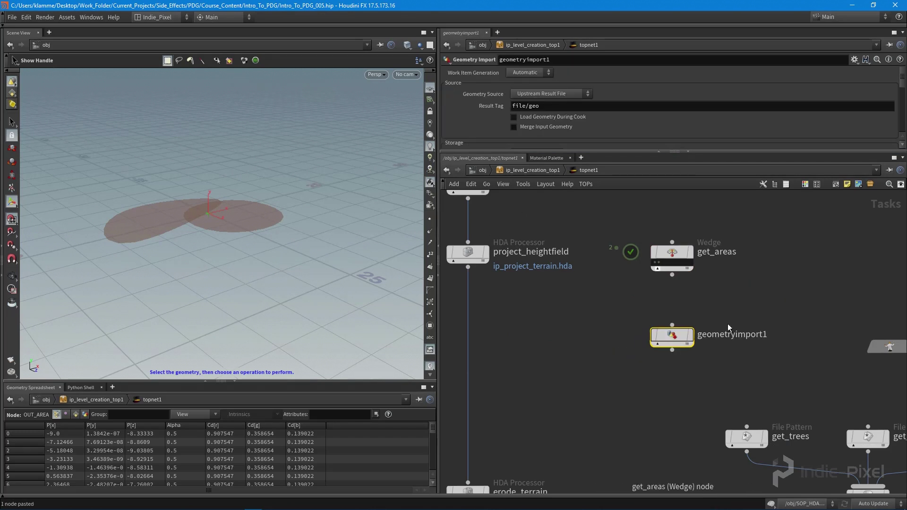
pyautogui.scroll(3, 675, 302)
pyautogui.click(629, 267)
pyautogui.click(629, 353)
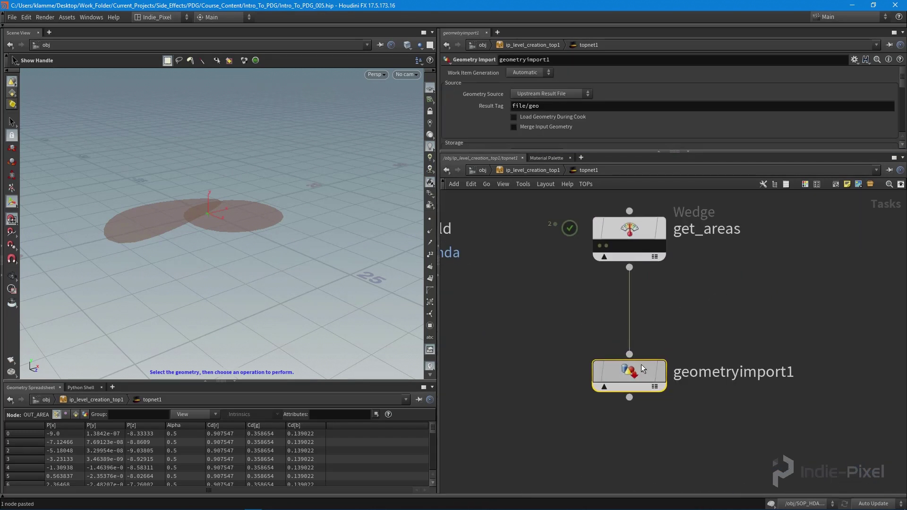
pyautogui.moveTo(641, 364); pyautogui.dragTo(641, 353)
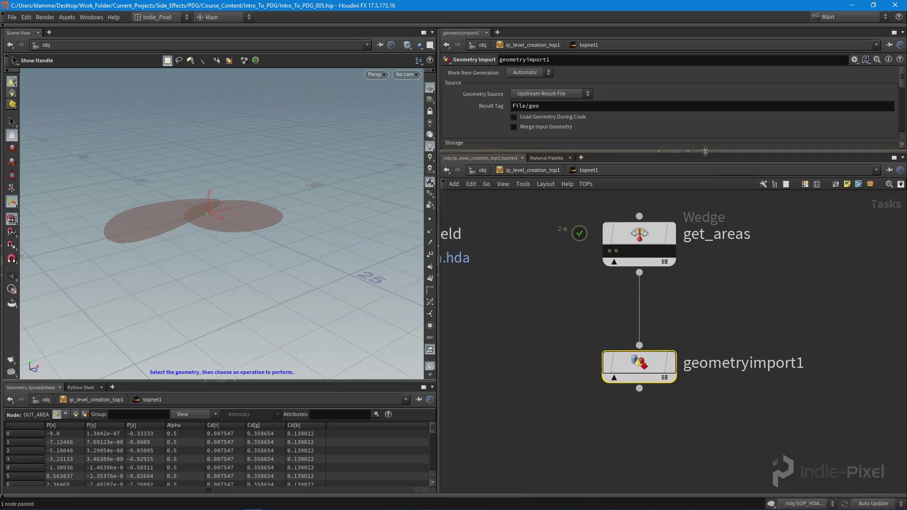
# - Set the External File Tag of geometryimport1 to file/geo/allareas
pyautogui.moveTo(705, 151); pyautogui.dragTo(506, 203)
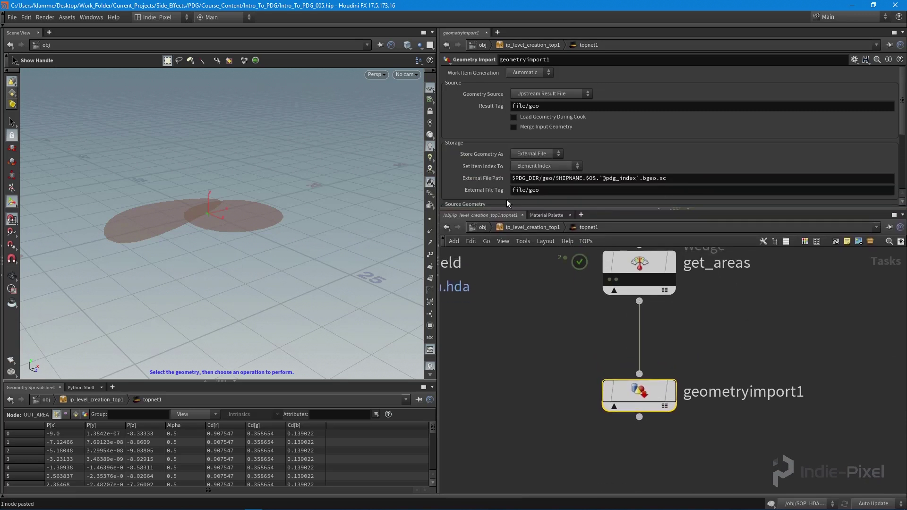
pyautogui.click(566, 193)
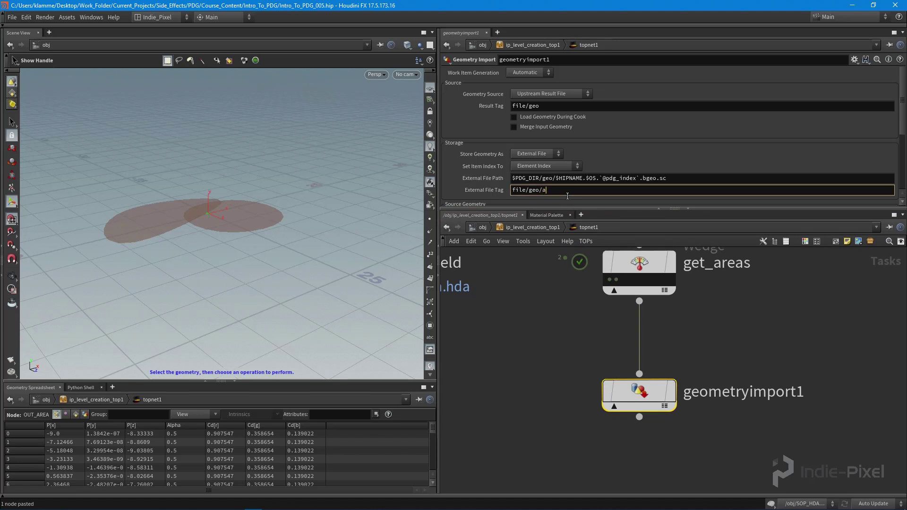
pyautogui.press('Return')
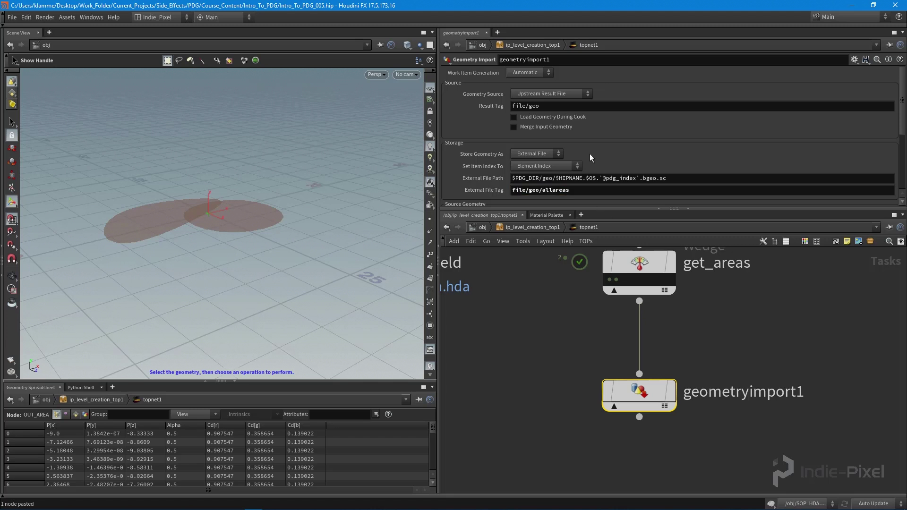
# - Review the Geometry Source options of geometryimport1, keep Upstream Result File, and try cooking the node
pyautogui.click(562, 91)
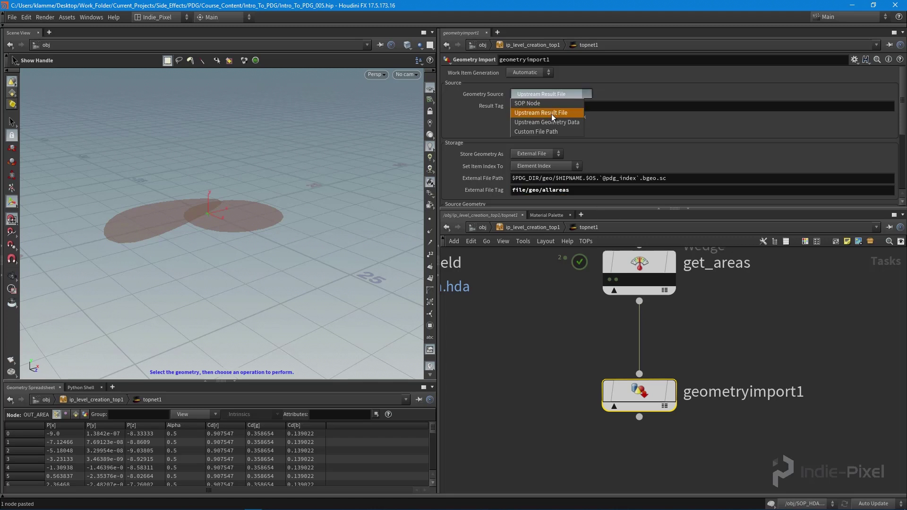
pyautogui.click(701, 213)
pyautogui.moveTo(673, 359); pyautogui.dragTo(667, 310, button='middle')
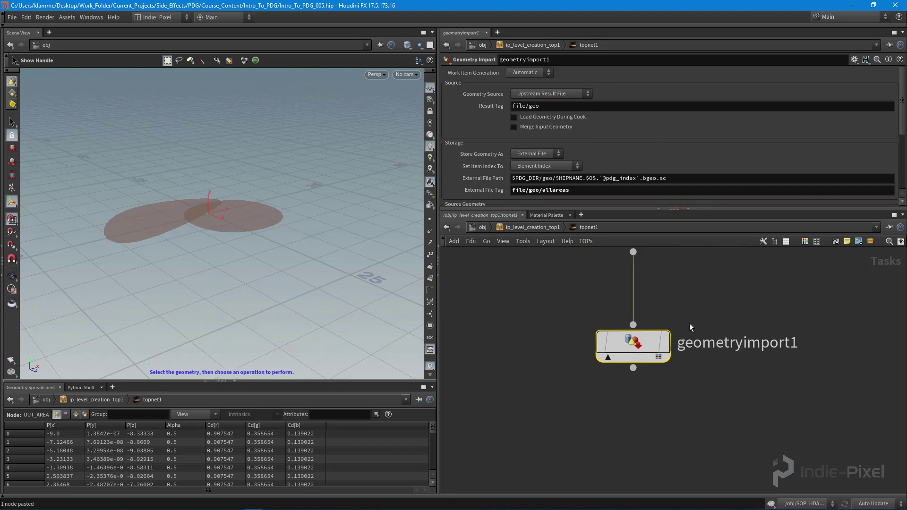
pyautogui.rightClick(633, 346)
pyautogui.press('Escape')
pyautogui.moveTo(619, 343)
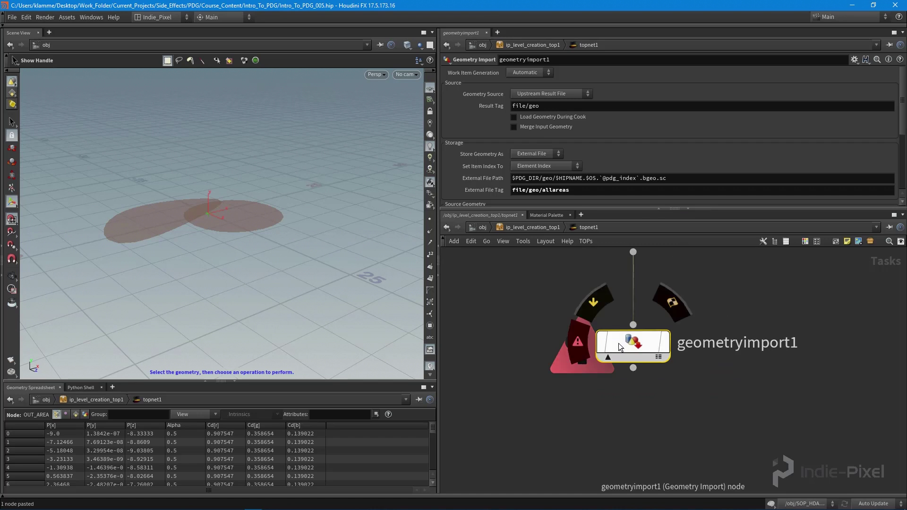
# - Review the node info of geometryimport1 for errors and the areaasset attribute on the first get_areas work item
pyautogui.click(582, 344)
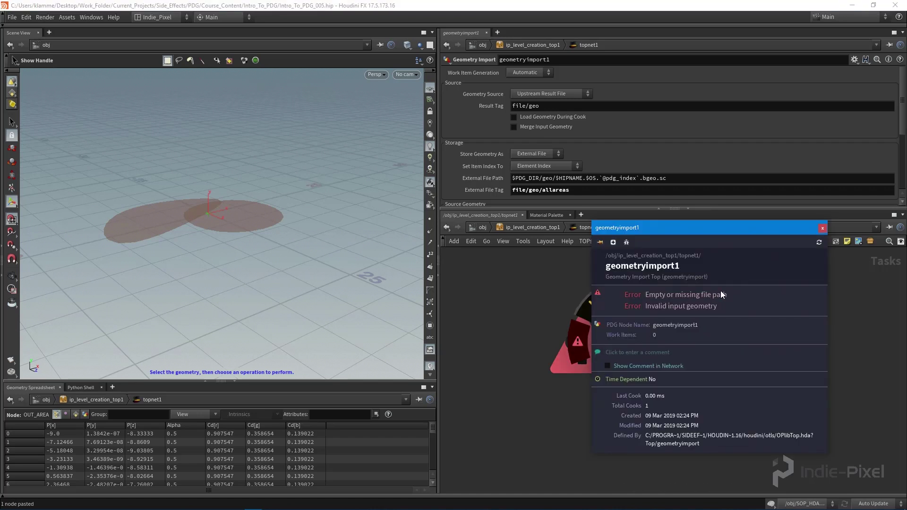
pyautogui.click(822, 228)
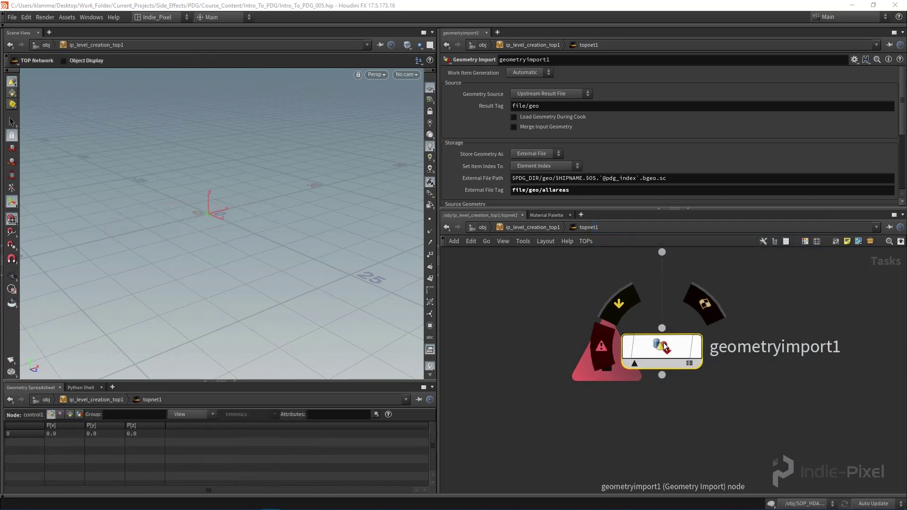
pyautogui.moveTo(714, 305); pyautogui.dragTo(707, 398, button='middle')
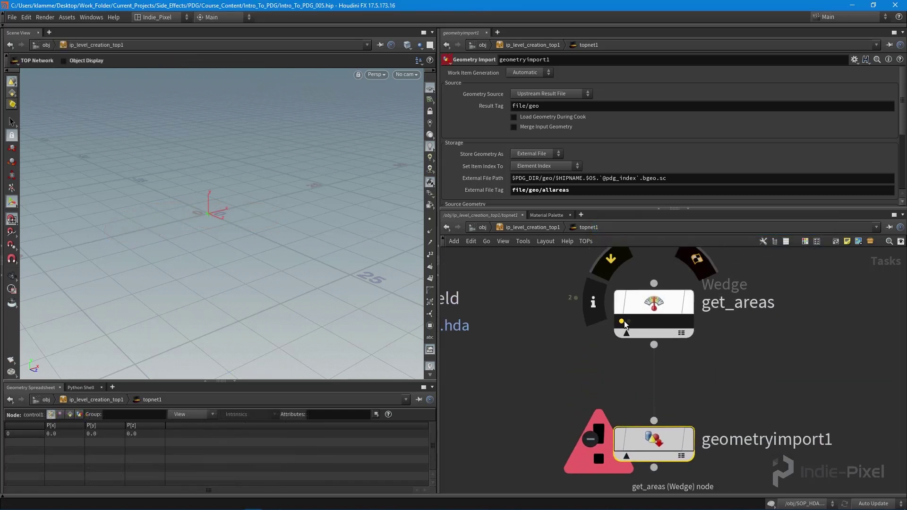
pyautogui.click(624, 322)
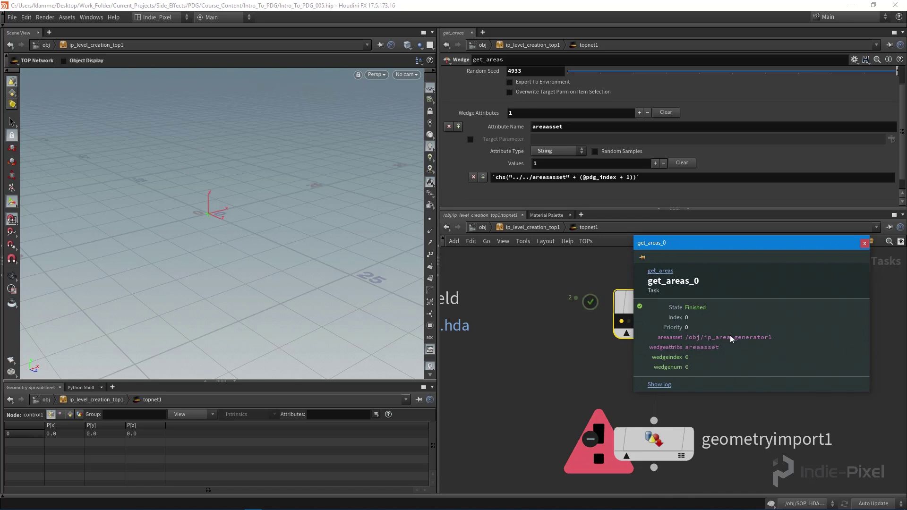
pyautogui.click(865, 243)
pyautogui.moveTo(658, 443); pyautogui.dragTo(654, 383, button='middle')
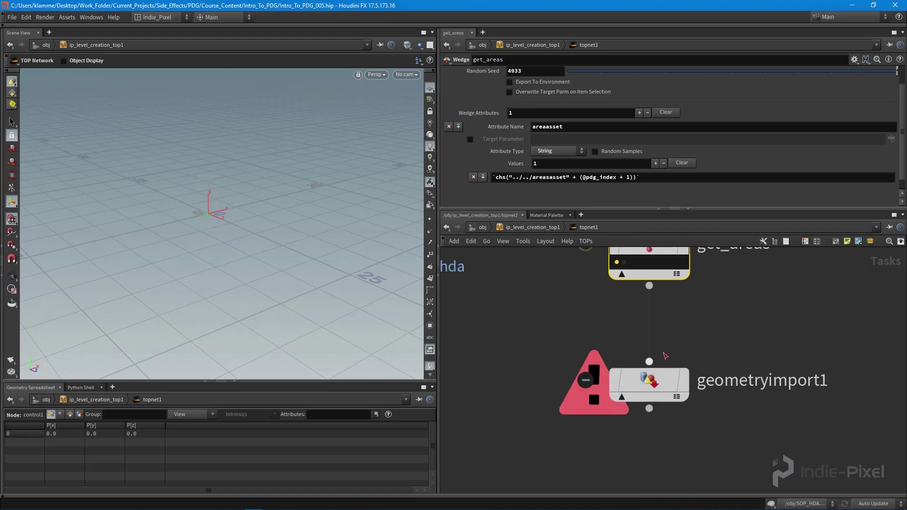
pyautogui.click(653, 383)
pyautogui.click(563, 94)
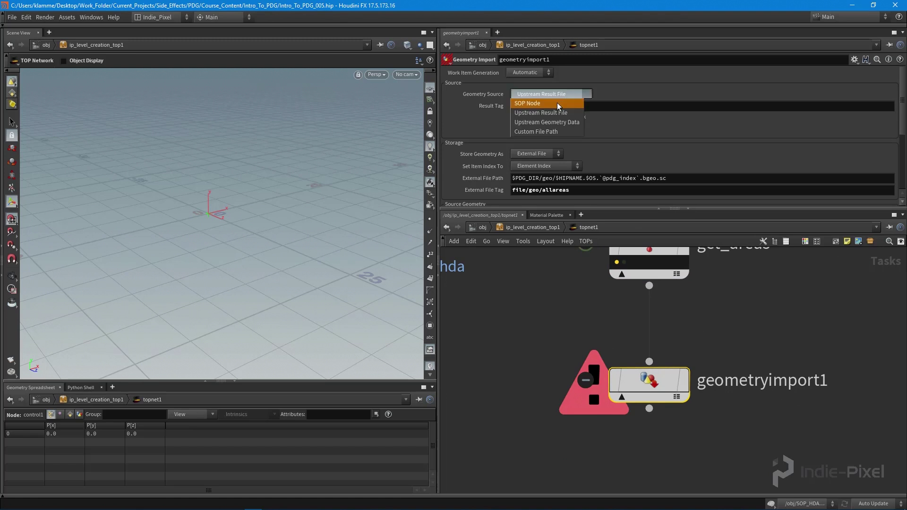
pyautogui.click(552, 104)
pyautogui.click(585, 106)
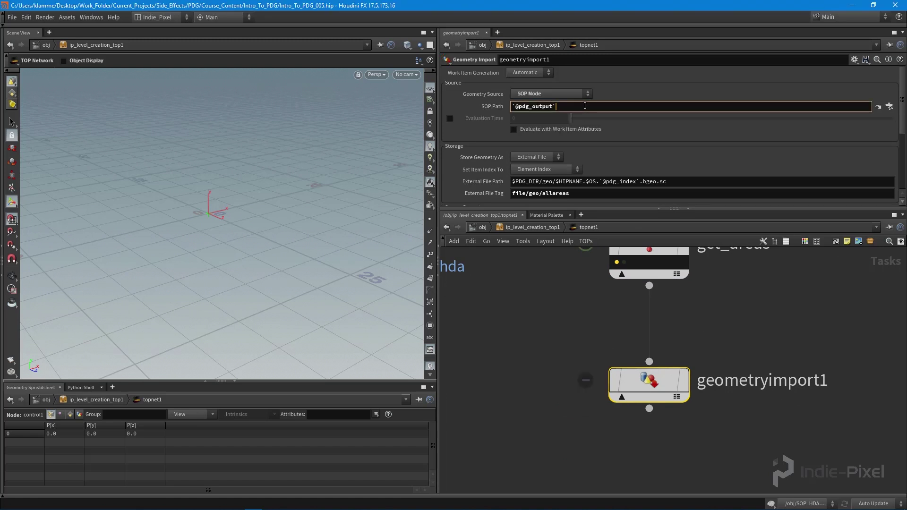
pyautogui.press('BackSpace')
pyautogui.press('BackSpace')
pyautogui.press('BackSpace')
pyautogui.press('BackSpace')
pyautogui.press('BackSpace')
pyautogui.press('BackSpace')
pyautogui.write('area')
pyautogui.write('sser')
pyautogui.write('`')
pyautogui.press('Return')
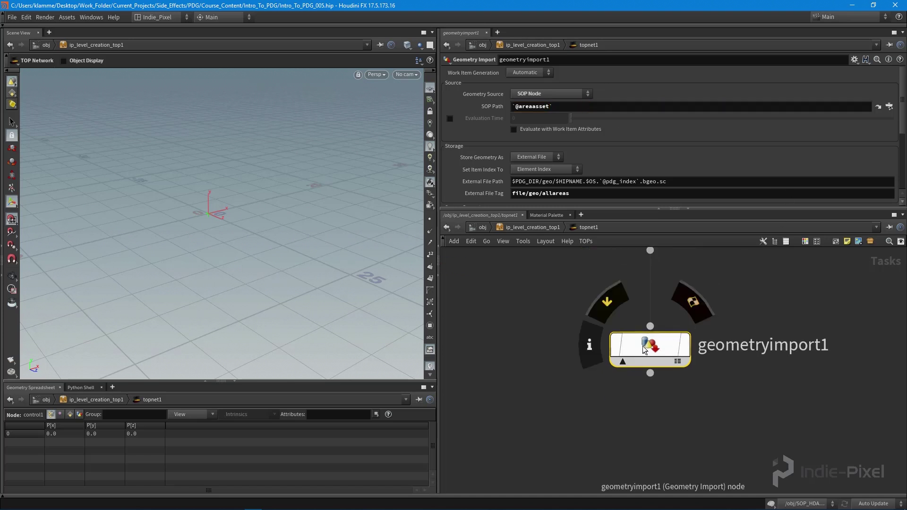
# - Cook geometryimport1 and inspect the info of its first work item
pyautogui.rightClick(644, 350)
pyautogui.click(671, 344)
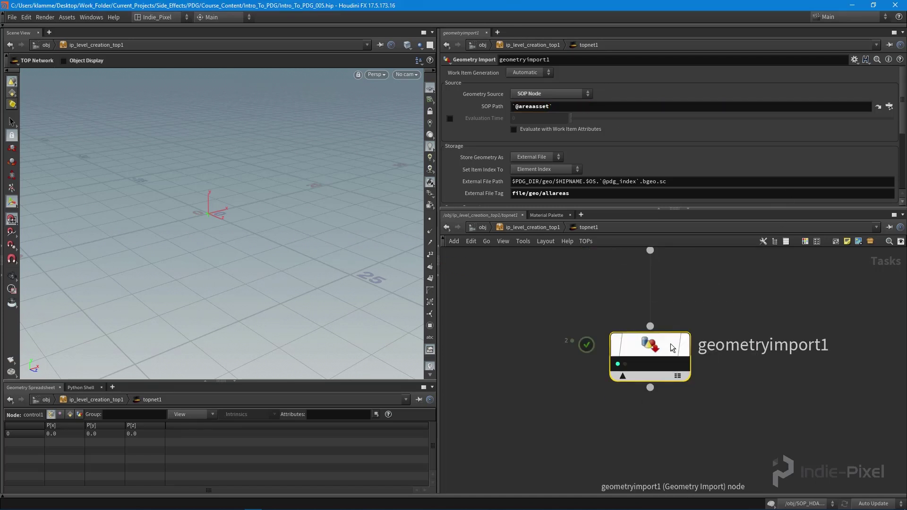
pyautogui.click(618, 364)
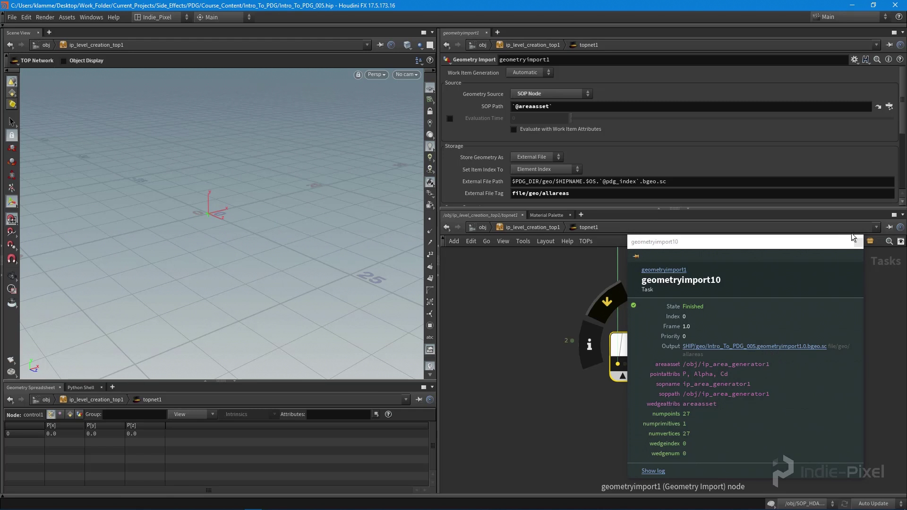
pyautogui.scroll(1, 723, 373)
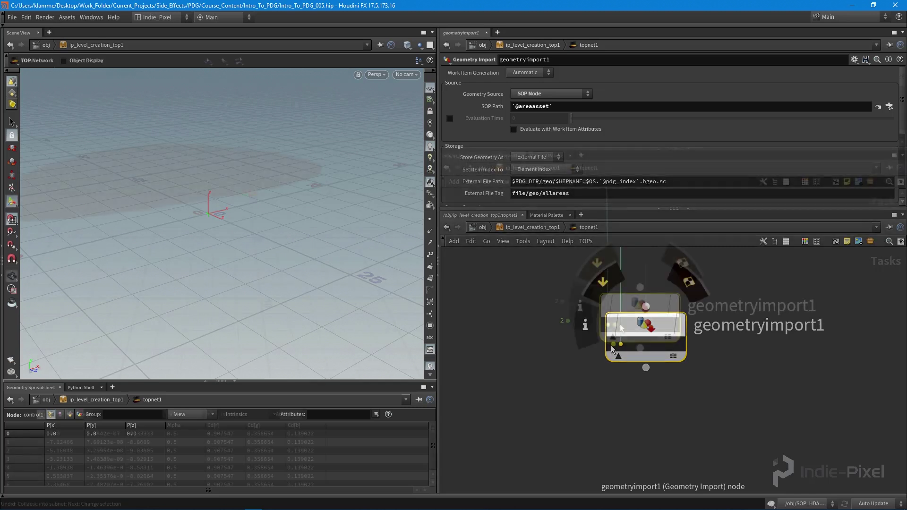
# - Display the geometry of both geometryimport1 work items in turn and examine the output info of the first one
pyautogui.click(613, 345)
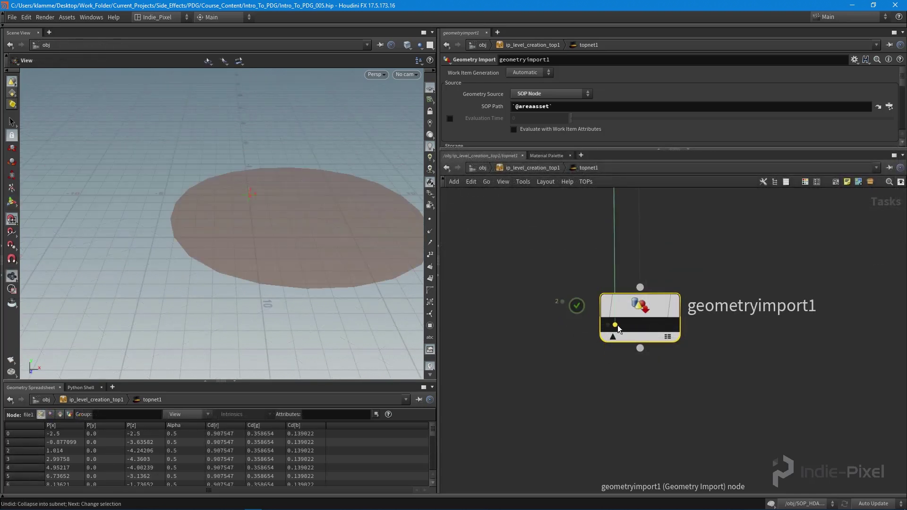
pyautogui.click(614, 325)
pyautogui.click(608, 325)
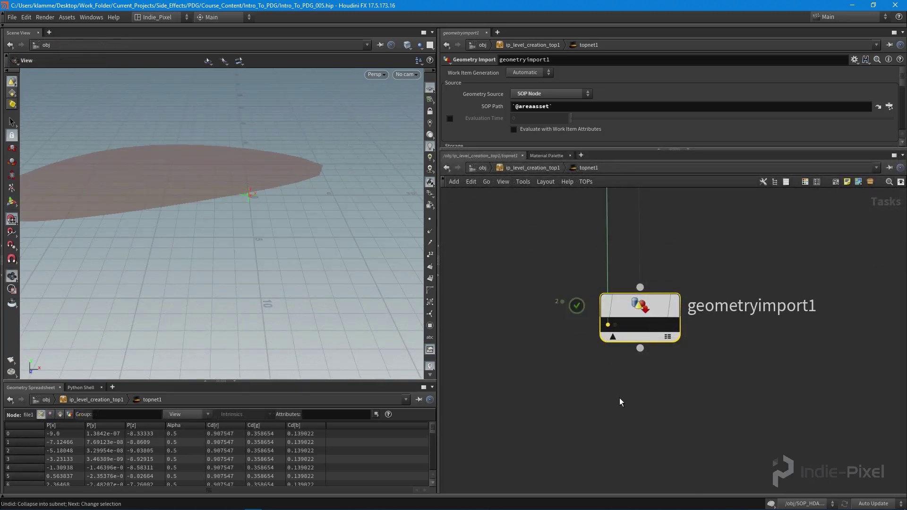
pyautogui.moveTo(271, 191); pyautogui.dragTo(307, 222)
pyautogui.click(615, 310)
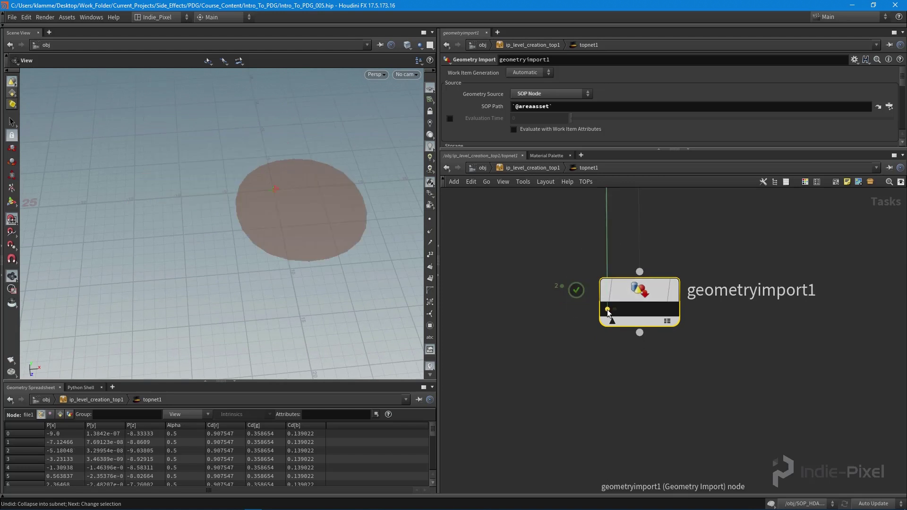
pyautogui.keyDown('ctrl'); pyautogui.click(608, 309); pyautogui.keyUp('ctrl')
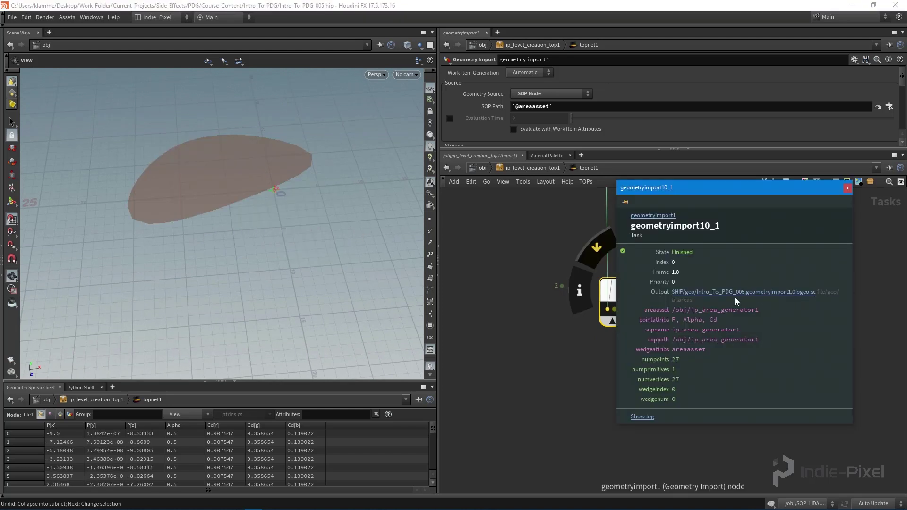
pyautogui.click(567, 340)
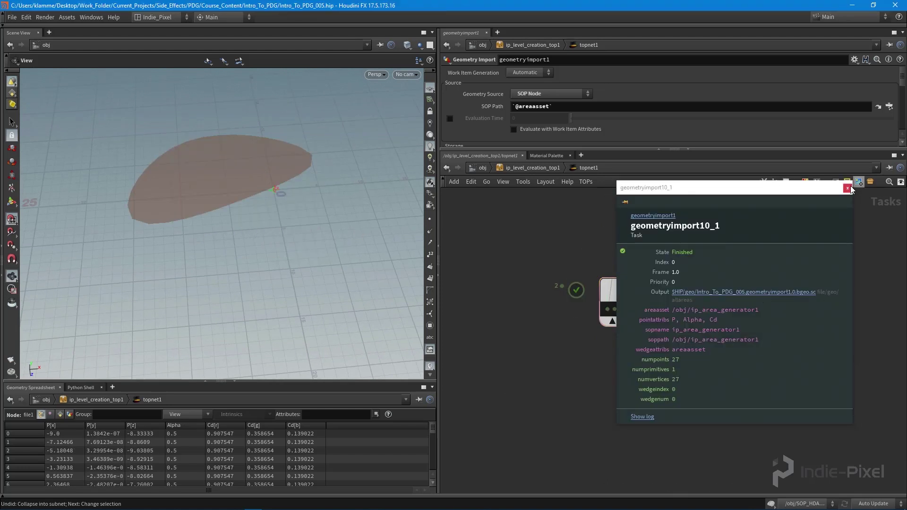
pyautogui.click(848, 188)
# - Move project_heightfield slightly down its chain and bring geometryimport1 closer beneath get_areas
pyautogui.scroll(-5, 662, 366)
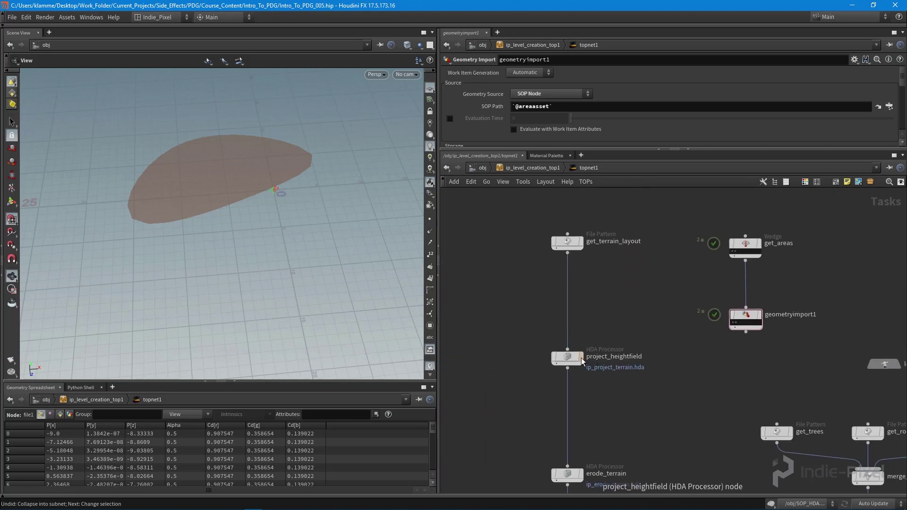
pyautogui.moveTo(566, 357)
pyautogui.mouseDown()
pyautogui.moveTo(567, 318)
pyautogui.moveTo(568, 371)
pyautogui.mouseUp()
pyautogui.moveTo(741, 315); pyautogui.dragTo(740, 296)
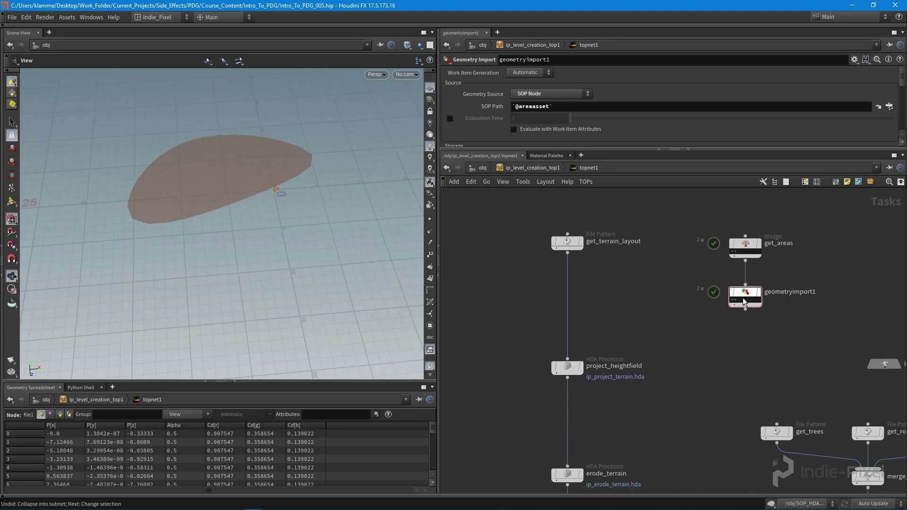
# - Add a Wait for All node below geometryimport1 and wire the import's output into it
pyautogui.moveTo(741, 295); pyautogui.dragTo(674, 296, button='middle')
pyautogui.scroll(4, 673, 334)
pyautogui.press('Tab')
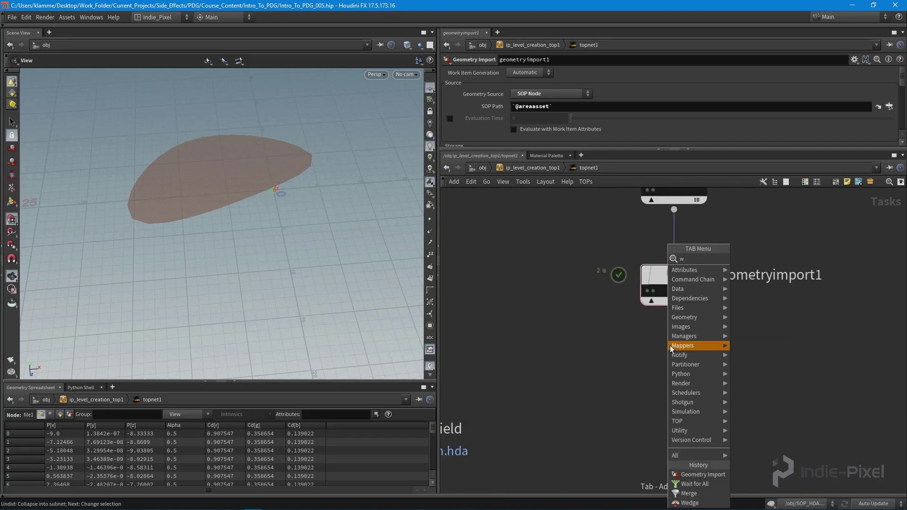
pyautogui.click(680, 390)
pyautogui.press('Escape')
pyautogui.click(679, 367)
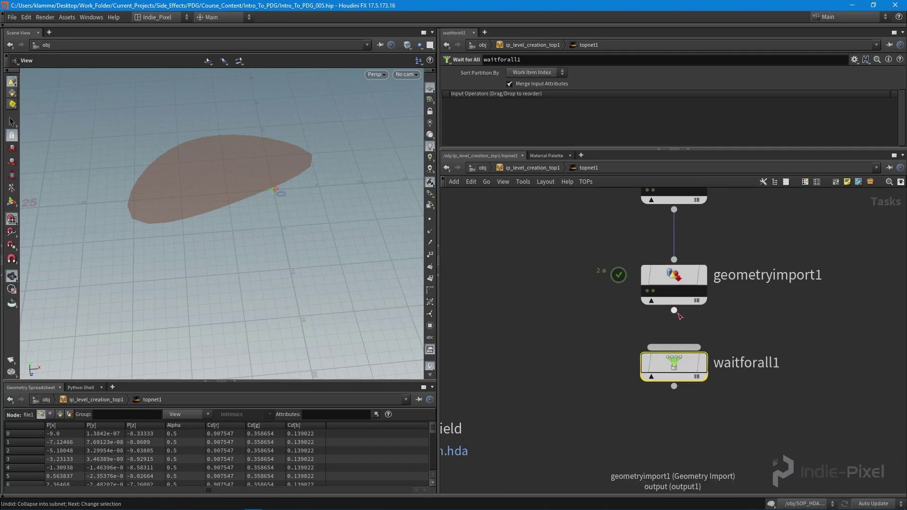
pyautogui.moveTo(696, 340); pyautogui.dragTo(685, 298, button='middle')
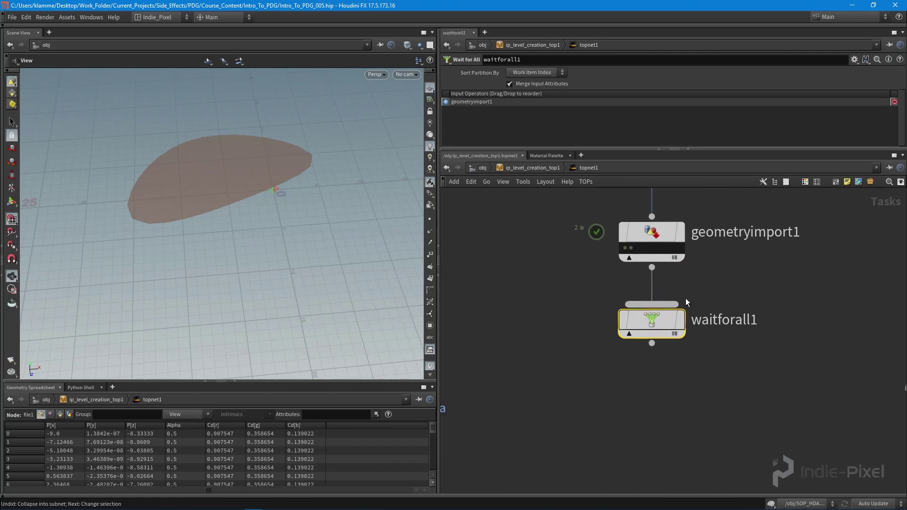
# - Cook waitforall1 and inspect the output files of its partition
pyautogui.rightClick(654, 326)
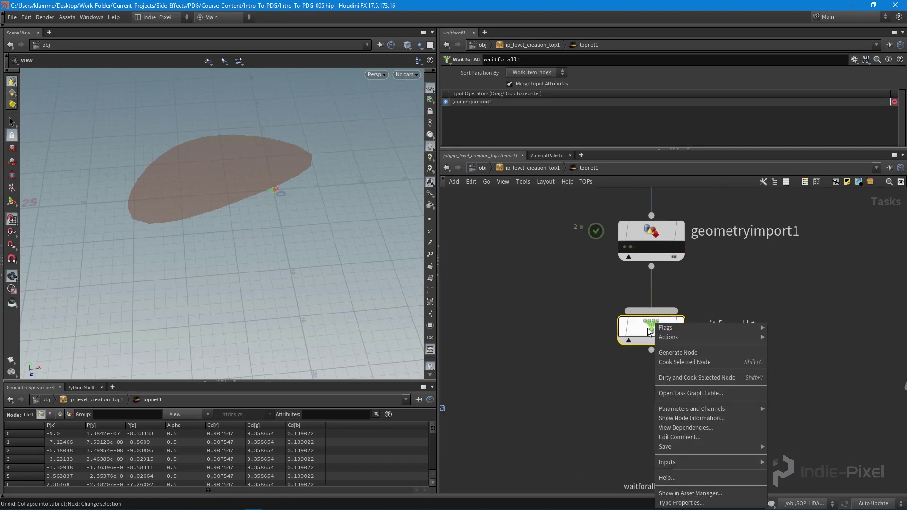
pyautogui.click(684, 361)
pyautogui.click(625, 342)
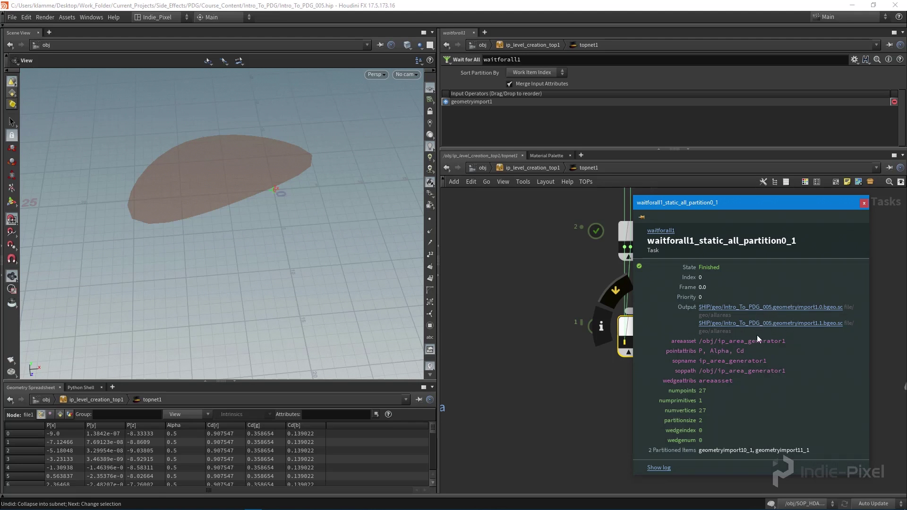
# - Add a second Geometry Import wired below waitforall1, keep Upstream Result File as source, and enable Merge Input Geometry
pyautogui.press('Tab')
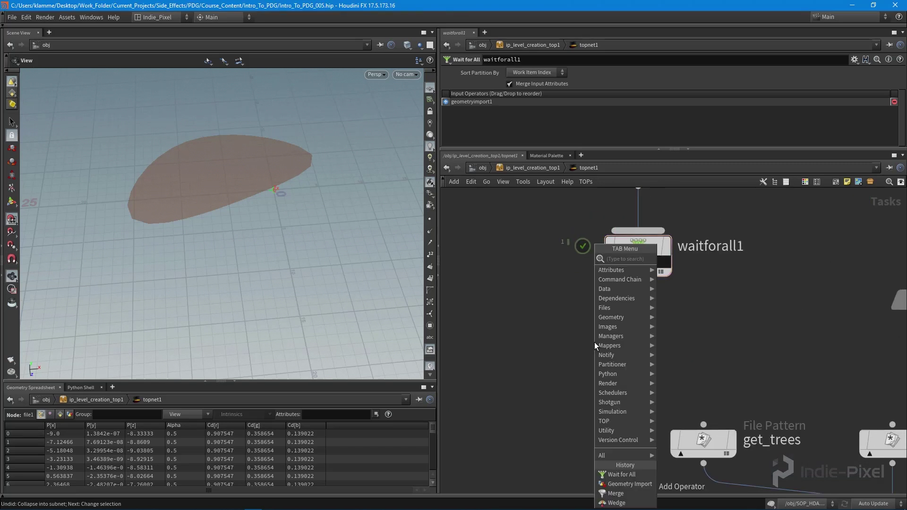
pyautogui.write('merge')
pyautogui.press('Return')
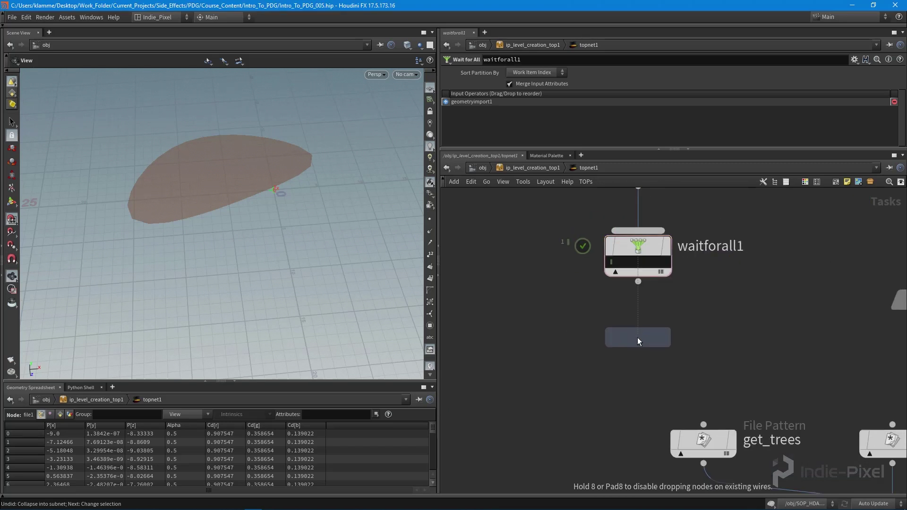
pyautogui.click(637, 338)
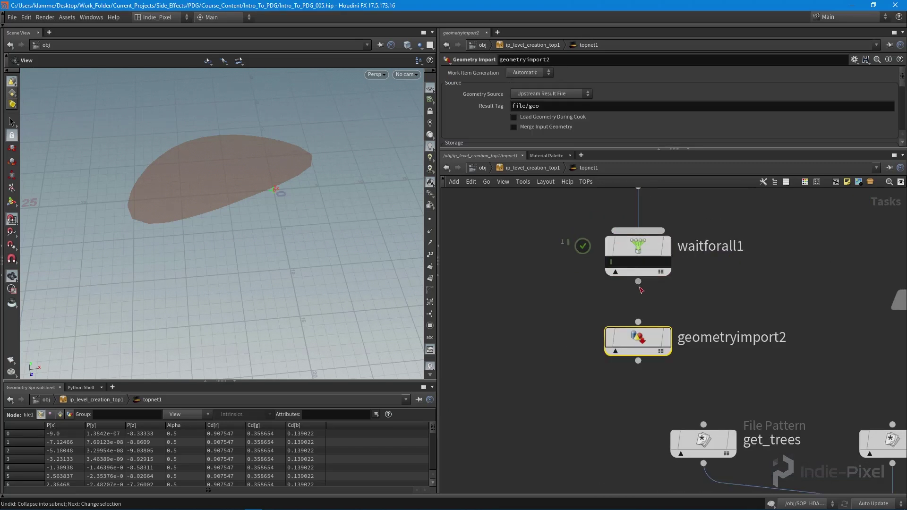
pyautogui.click(564, 97)
pyautogui.click(555, 96)
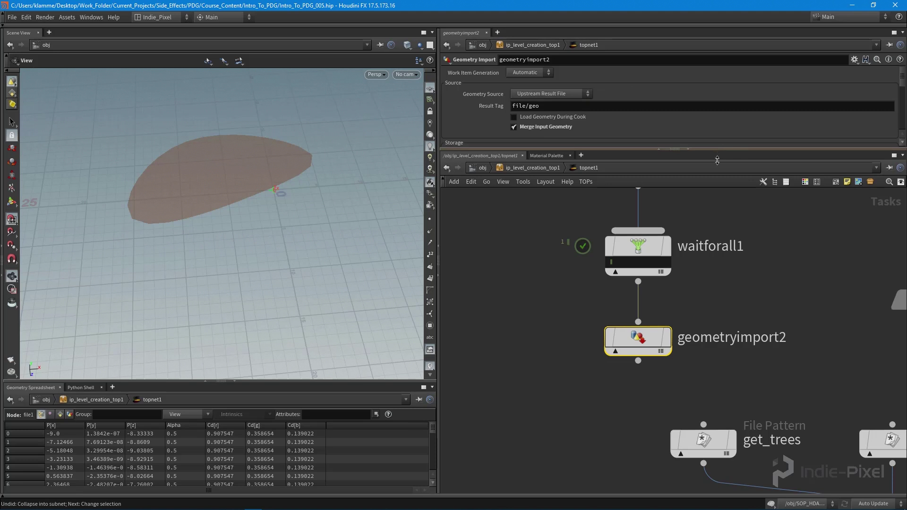
# - Set the External File Tag of geometryimport2 to file/geo/allareas
pyautogui.moveTo(718, 150); pyautogui.dragTo(718, 243)
pyautogui.click(562, 189)
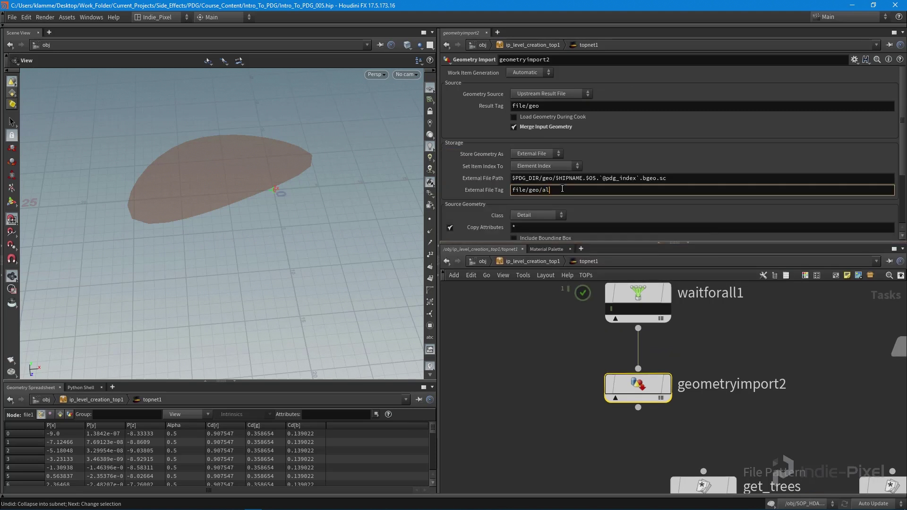
pyautogui.write('/allareas')
pyautogui.press('Return')
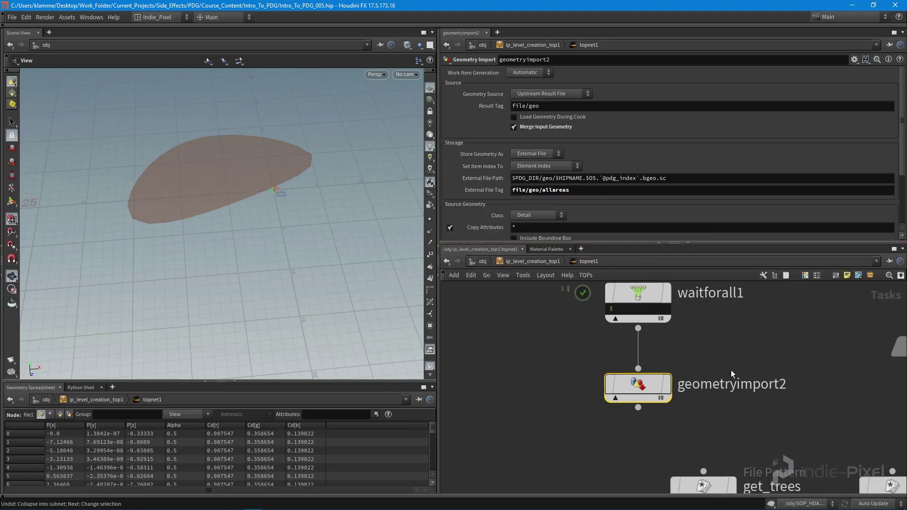
# - Change the External File Tag of geometryimport1 to file/geo/area
pyautogui.moveTo(739, 286); pyautogui.dragTo(750, 376, button='middle')
pyautogui.click(678, 339)
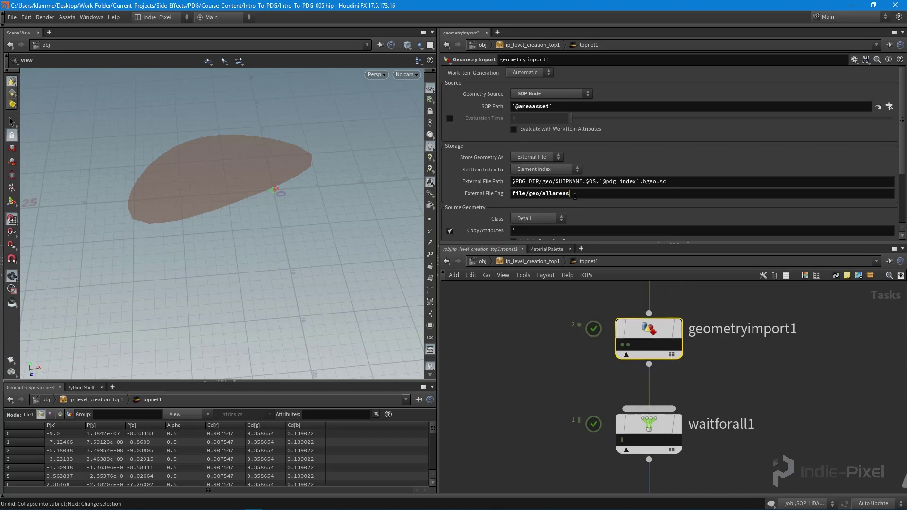
pyautogui.click(582, 197)
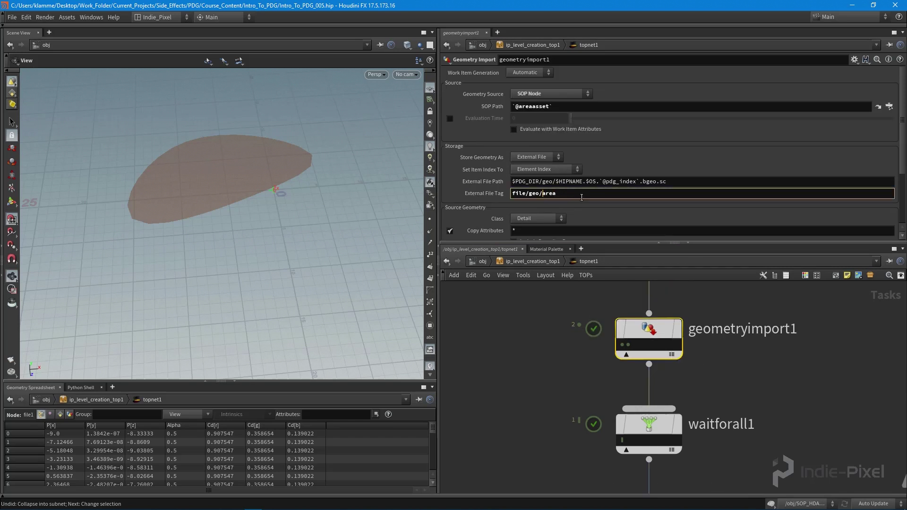
pyautogui.press('Return')
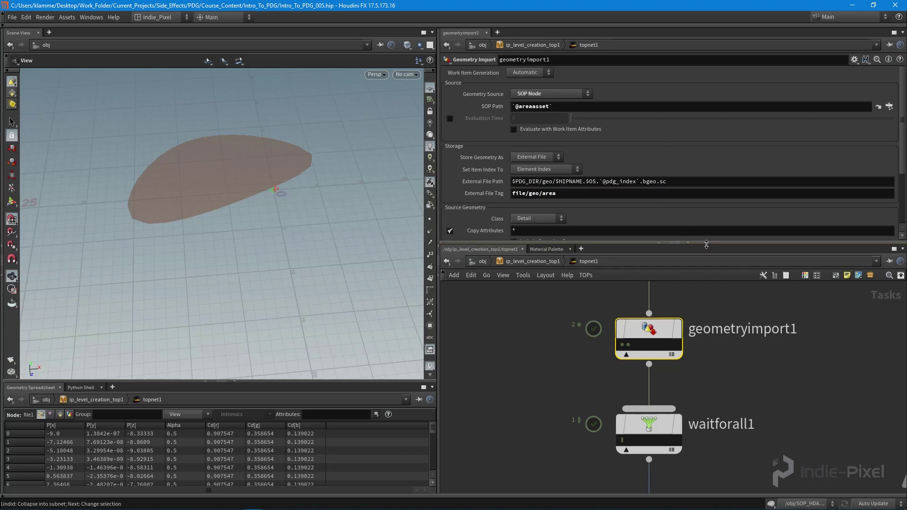
# - Cook geometryimport2, then view its merged area geometry and check the work item's info
pyautogui.moveTo(700, 226); pyautogui.dragTo(701, 117)
pyautogui.moveTo(756, 378); pyautogui.dragTo(755, 259, button='middle')
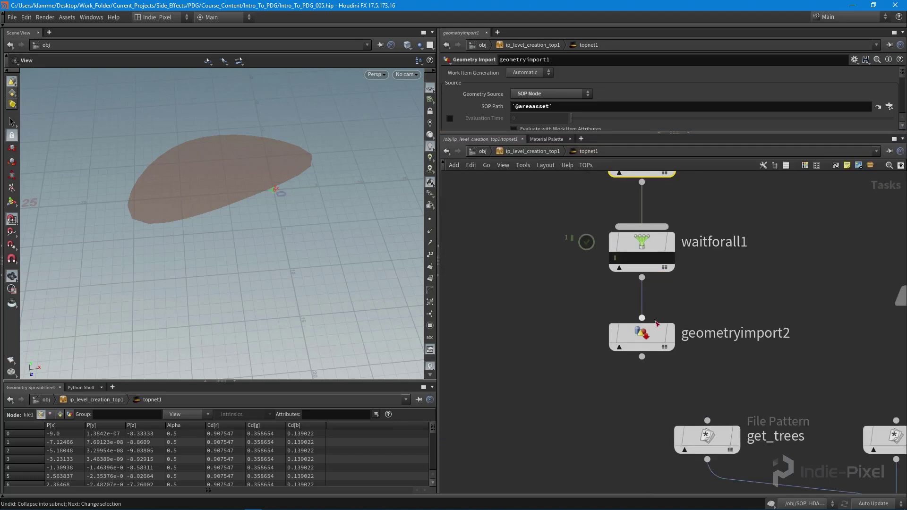
pyautogui.click(643, 335)
pyautogui.rightClick(646, 331)
pyautogui.moveTo(651, 339)
pyautogui.click(675, 361)
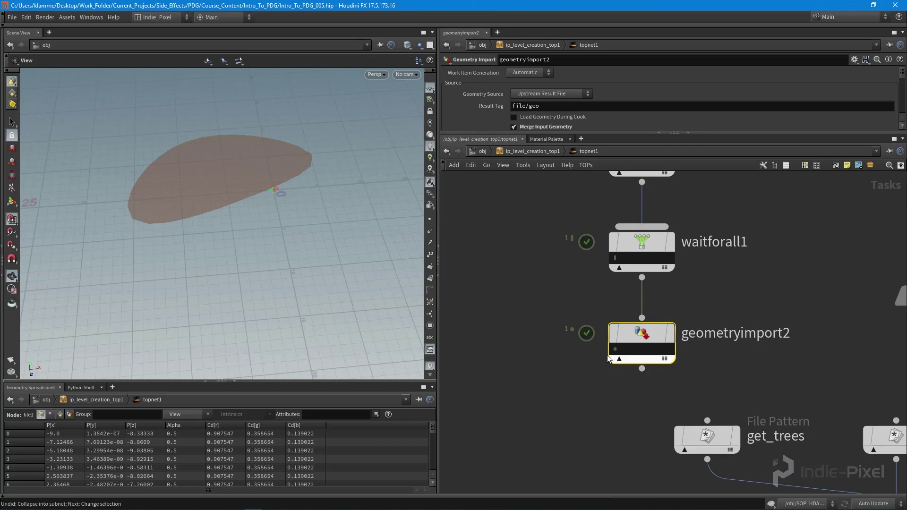
pyautogui.click(615, 351)
pyautogui.moveTo(236, 204); pyautogui.dragTo(293, 220)
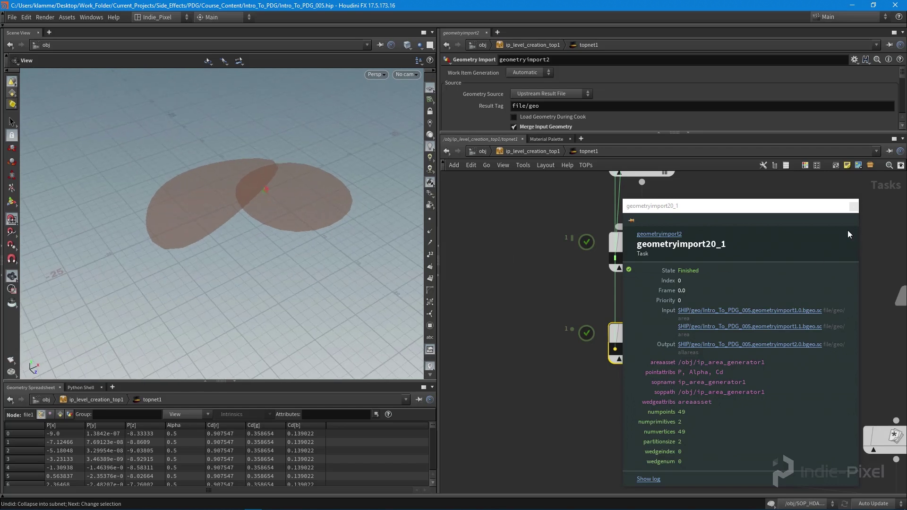
pyautogui.click(853, 206)
# - Move the get_areas node column up above the level of project_heightfield and select project_heightfield
pyautogui.scroll(-5, 739, 281)
pyautogui.moveTo(707, 338); pyautogui.dragTo(696, 269)
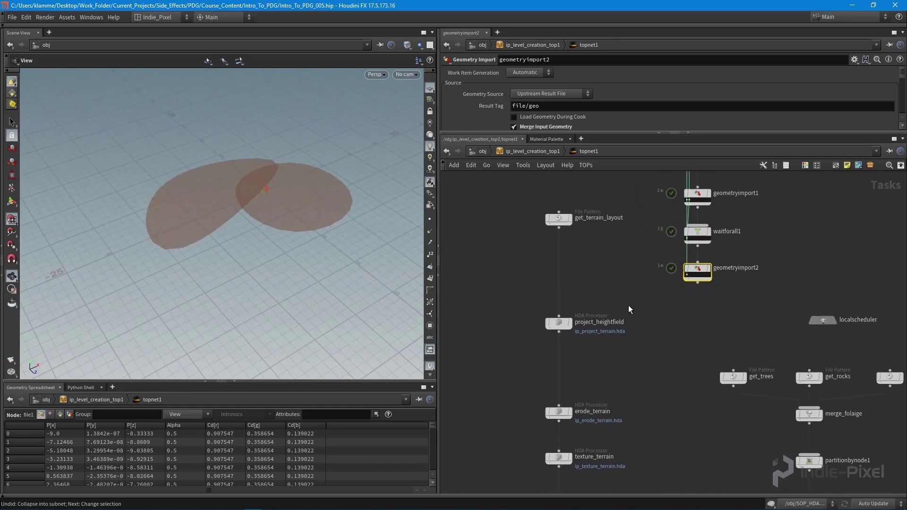
pyautogui.click(560, 323)
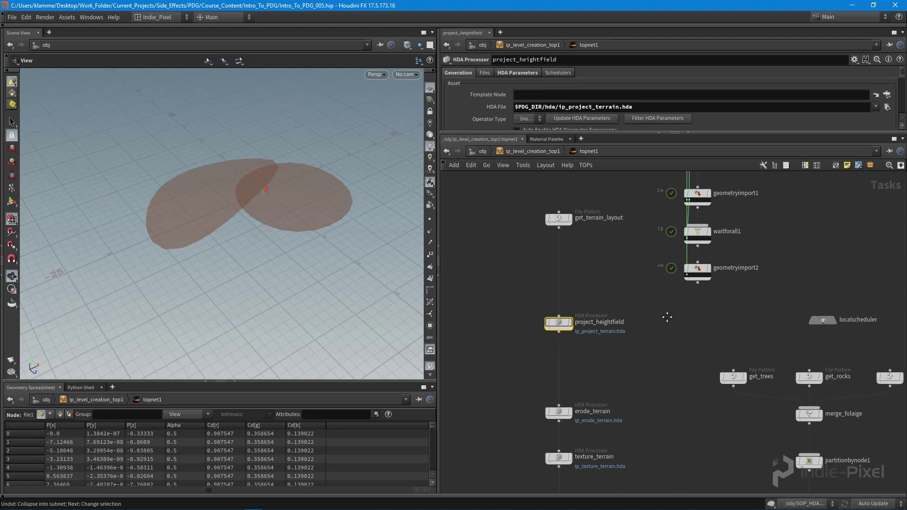
pyautogui.moveTo(684, 309)
pyautogui.mouseDown()
pyautogui.moveTo(679, 329)
pyautogui.moveTo(688, 314)
pyautogui.mouseUp()
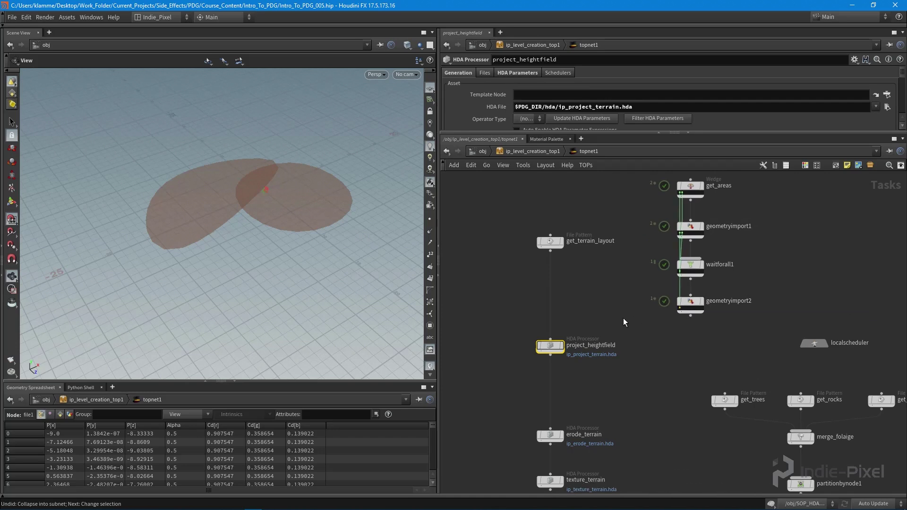